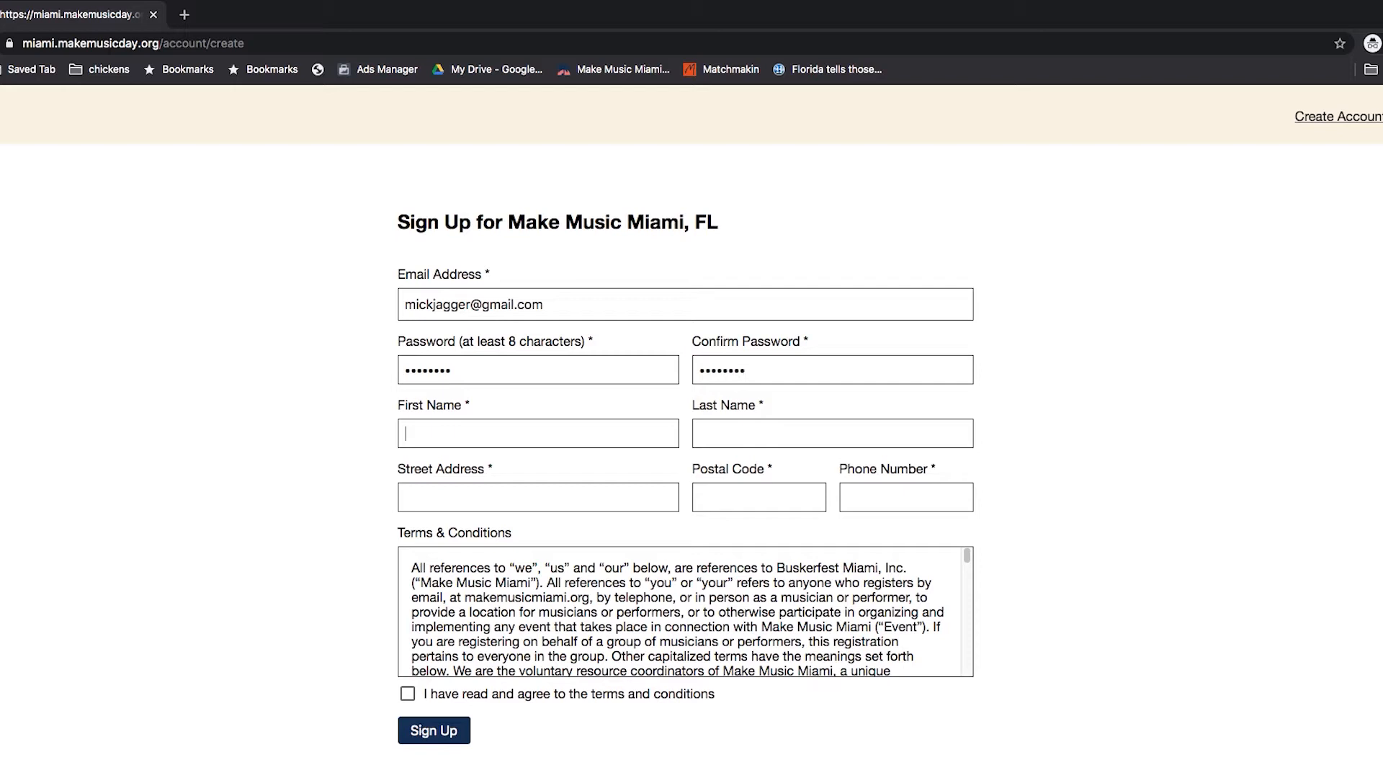
Fill in the sign-up form's first name, last name, street address, postal code and phone number.
type("Mick")
type("Jagger")
key("Tab")
type("Cherrywo")
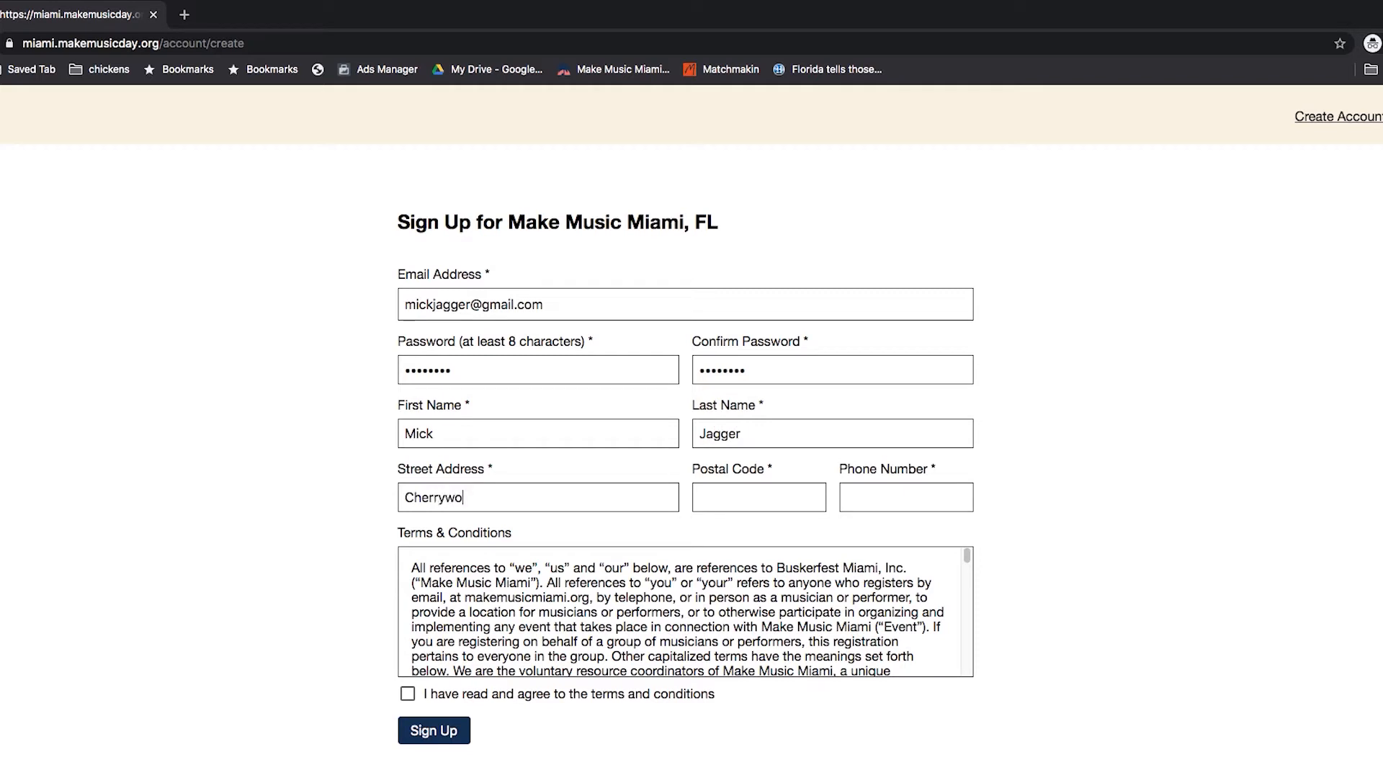
type("od Lane")
key("Tab")
type("33125")
key("Tab")
type("555-")
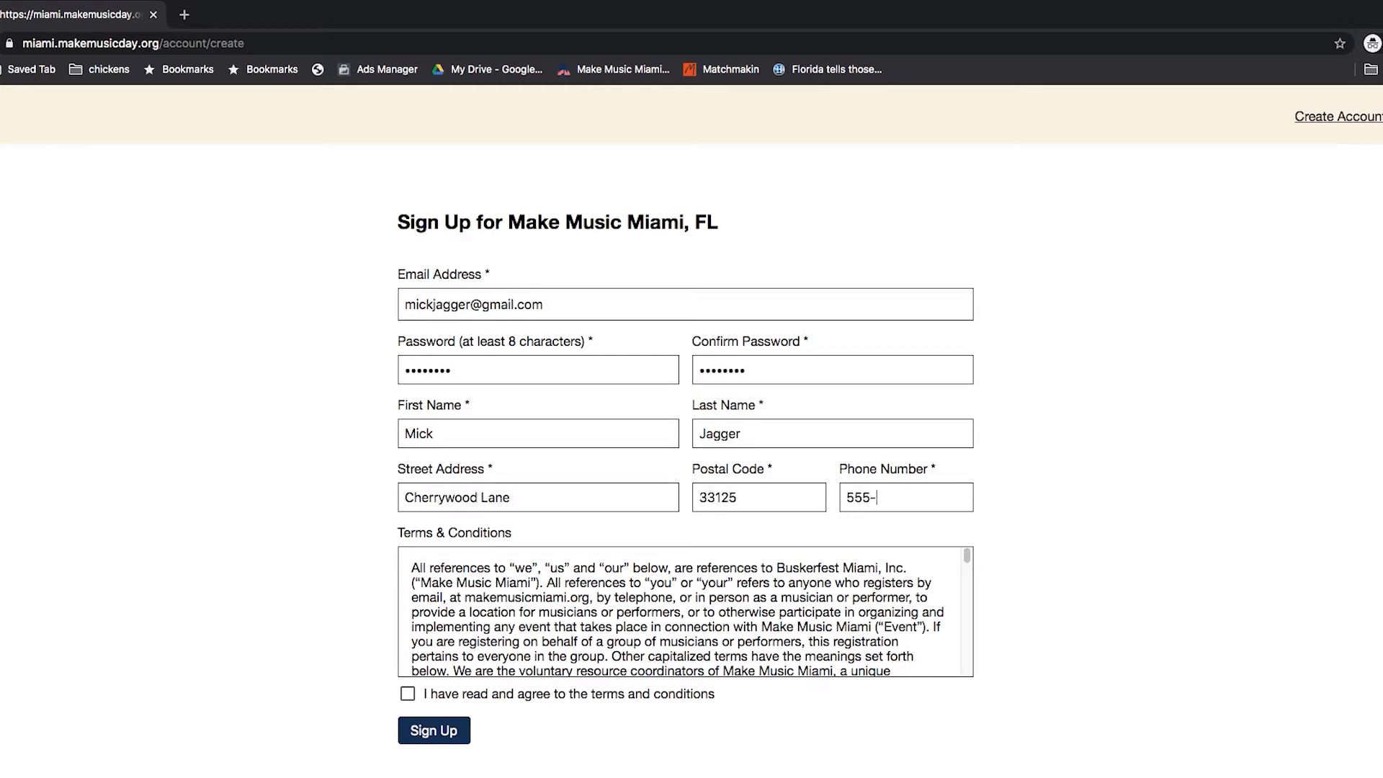
type("555-5555")
Go through the terms and conditions to the end, agree to them, and submit the sign-up form.
scroll(489, 633, "down", 2)
scroll(488, 633, "down", 15)
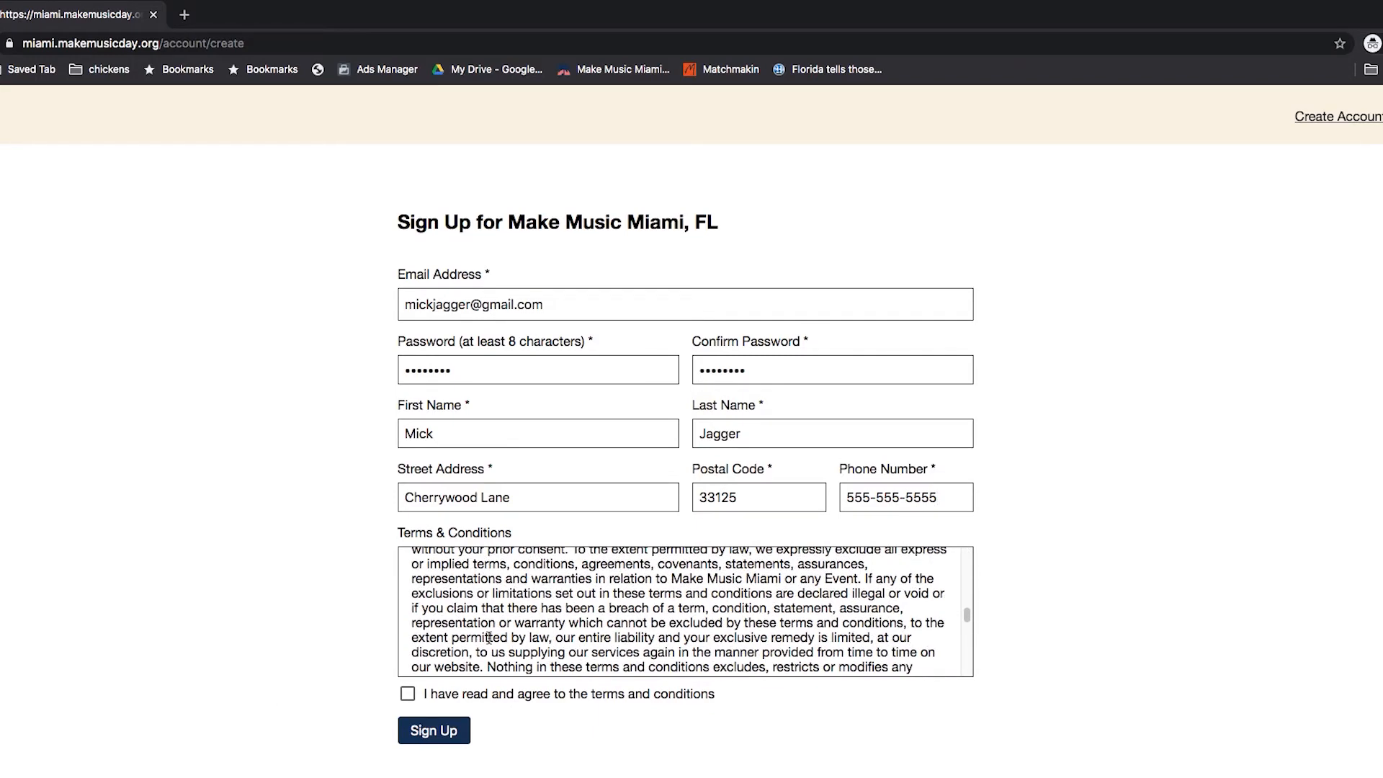
scroll(489, 638, "down", 3)
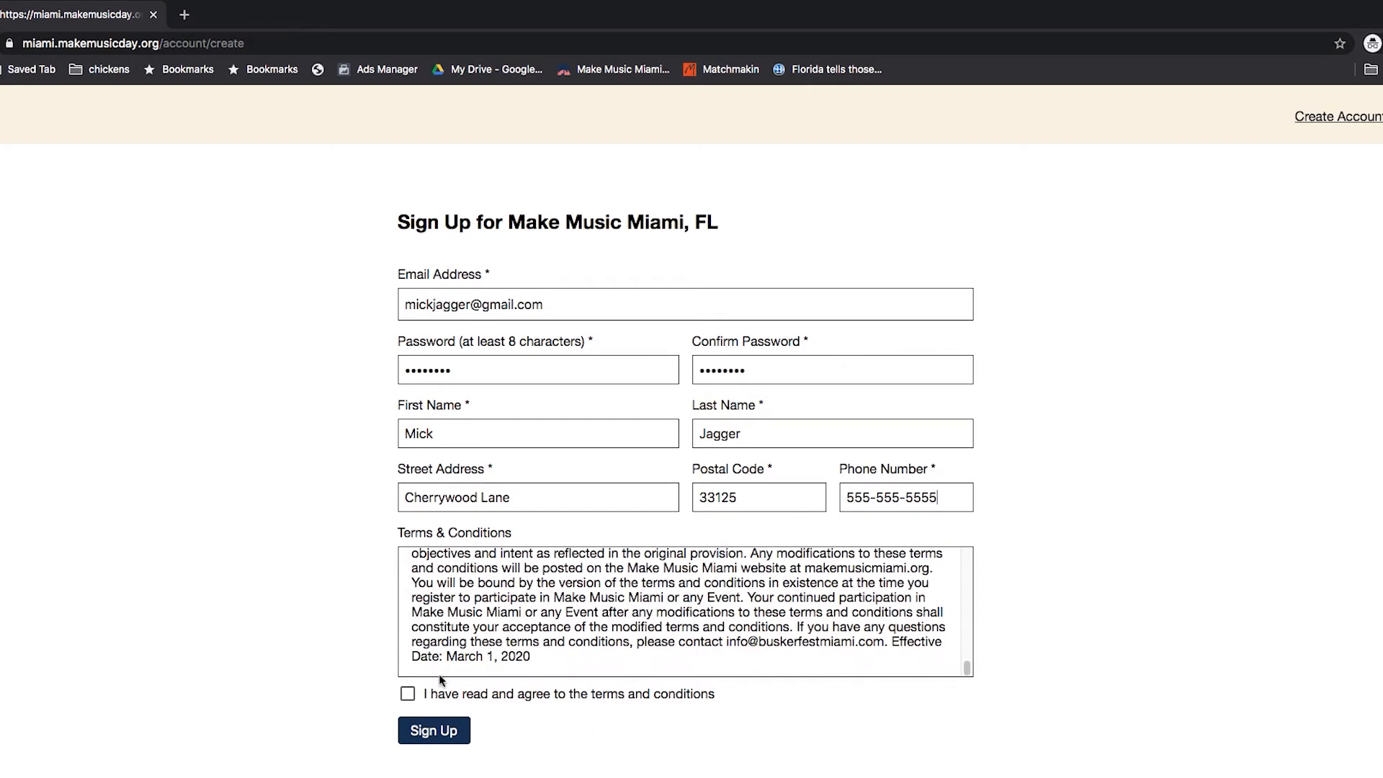
left_click(408, 694)
left_click(428, 735)
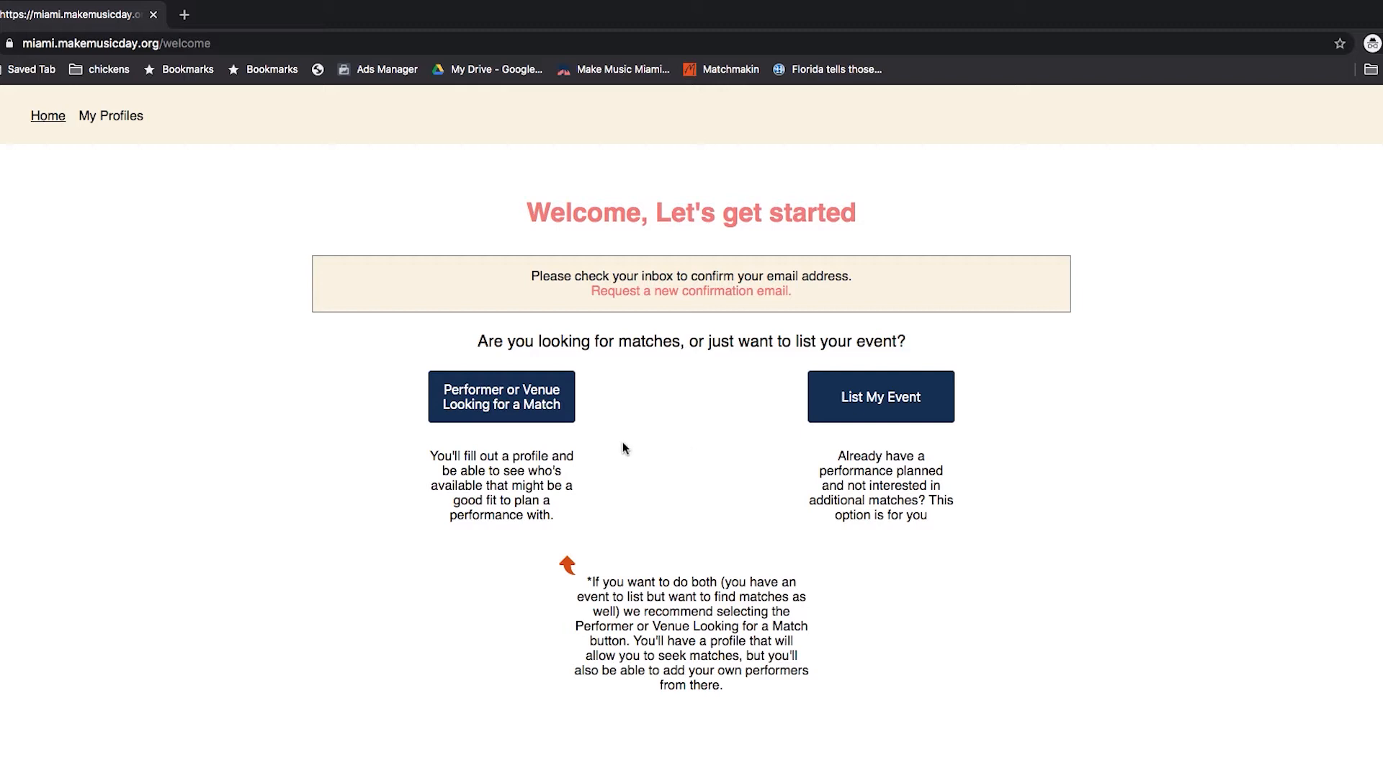
Choose to look for a match and start a matchmaking profile for a venue seeking performers.
left_click(512, 408)
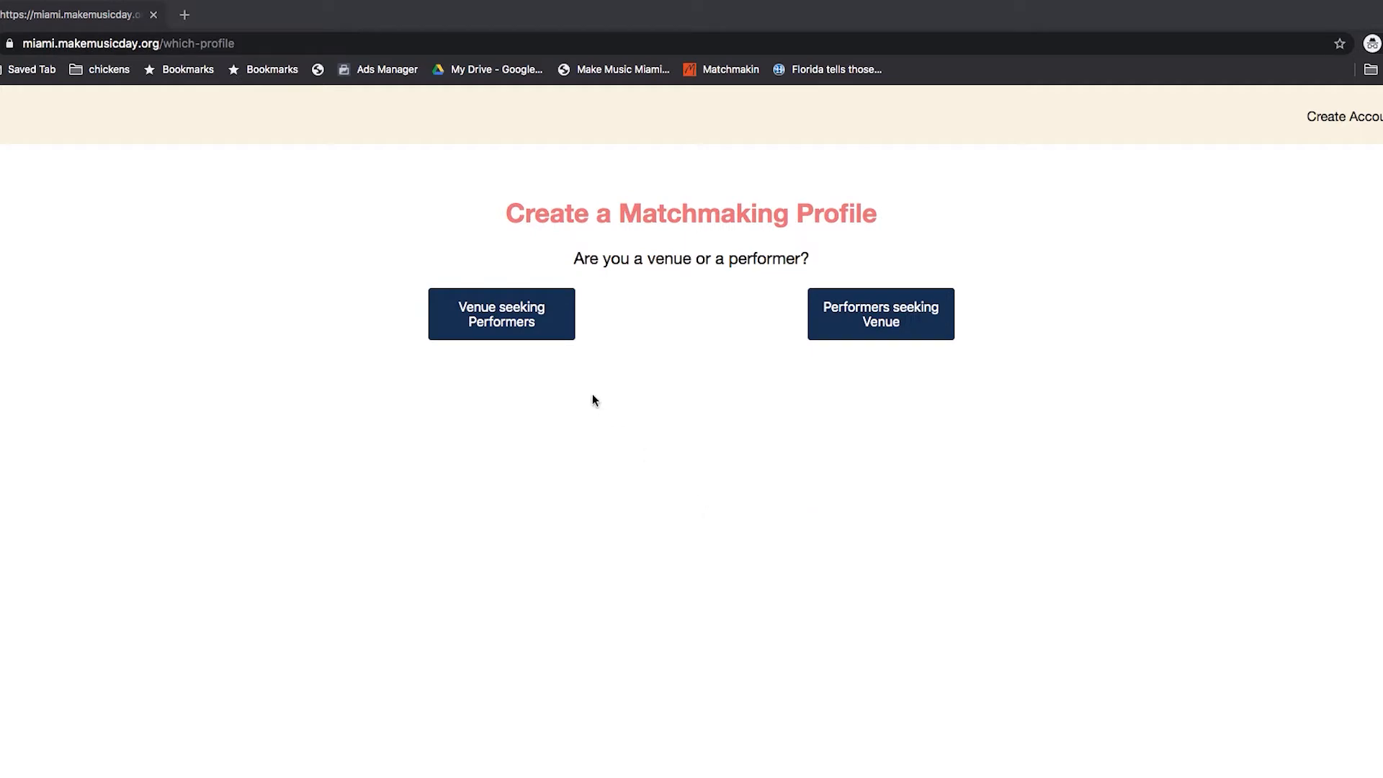
left_click(529, 314)
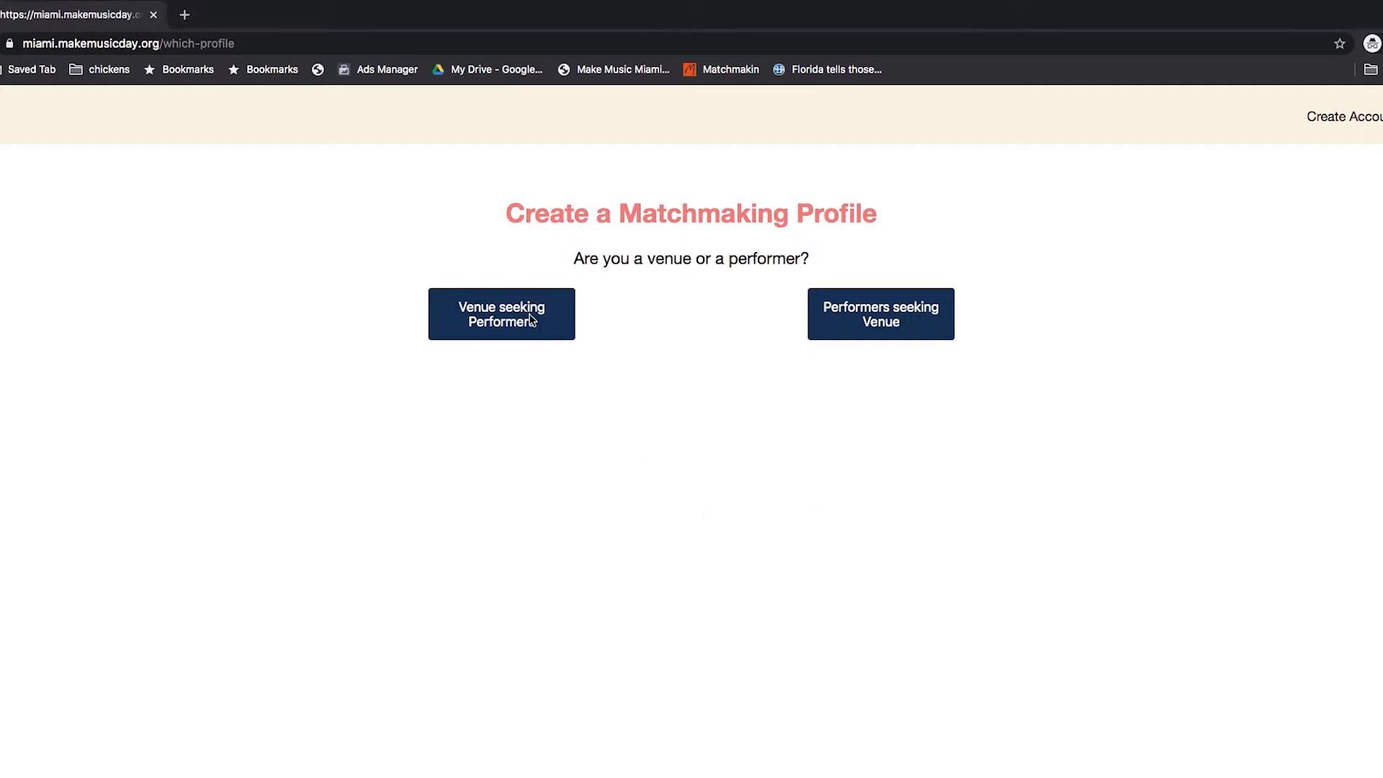
left_click(531, 318)
type("Ameri")
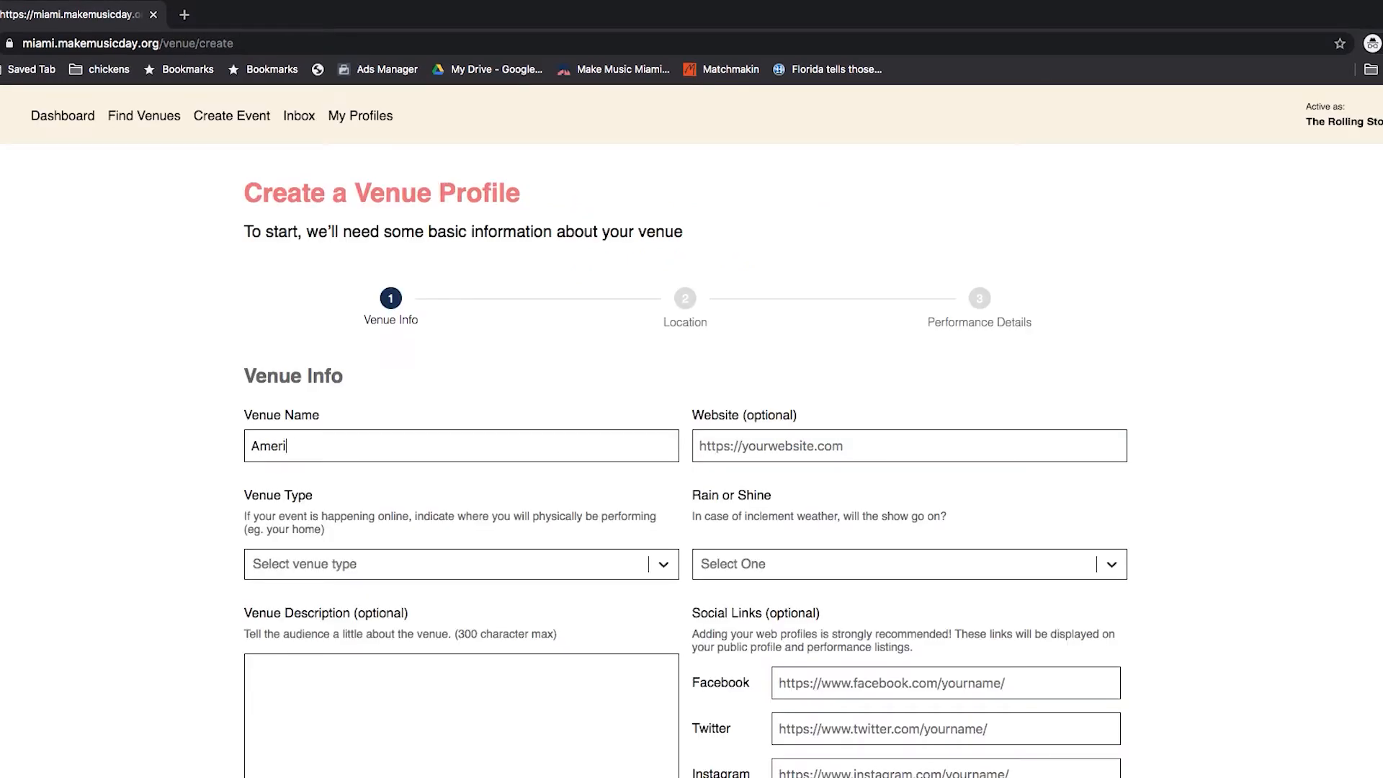
type("can Airlines Arena")
key("Tab")
type("http://")
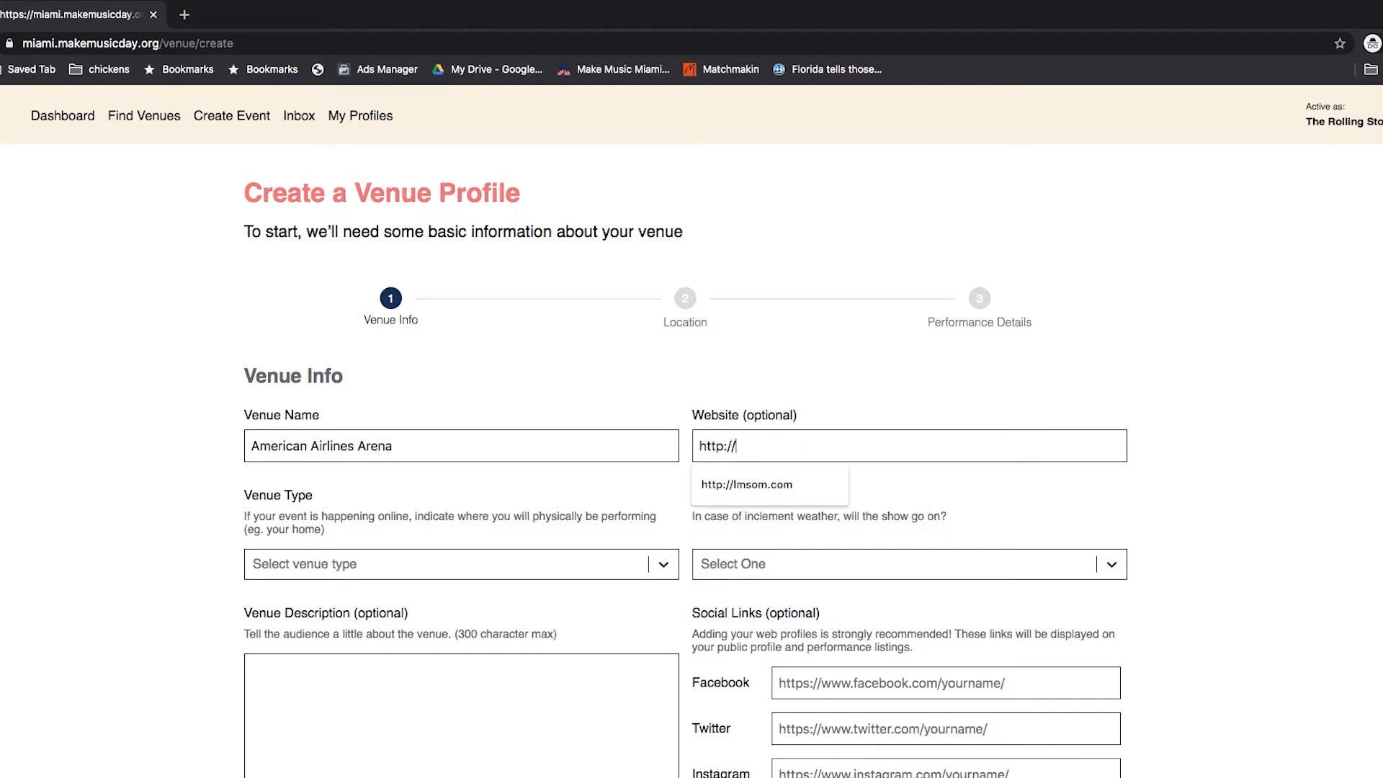
type("aaa.")
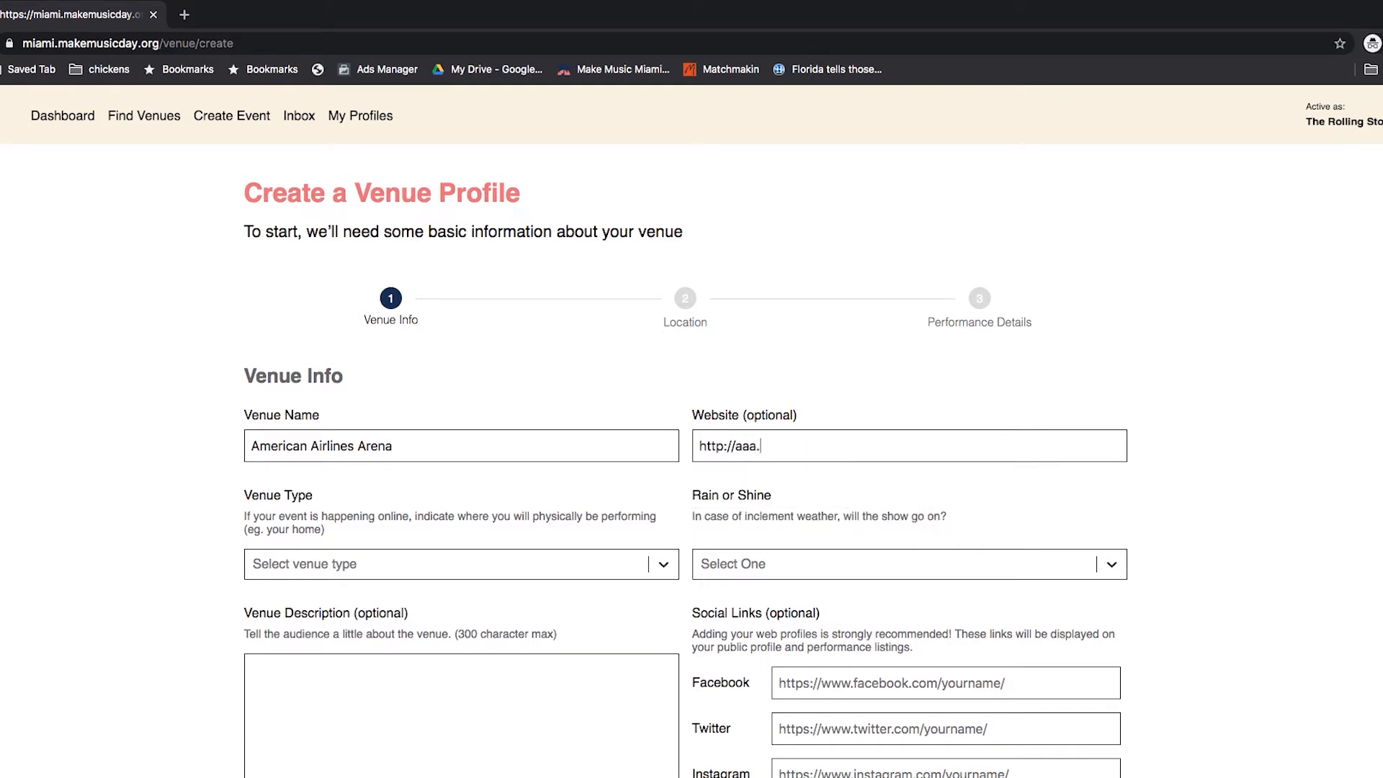
type("com")
key("Tab")
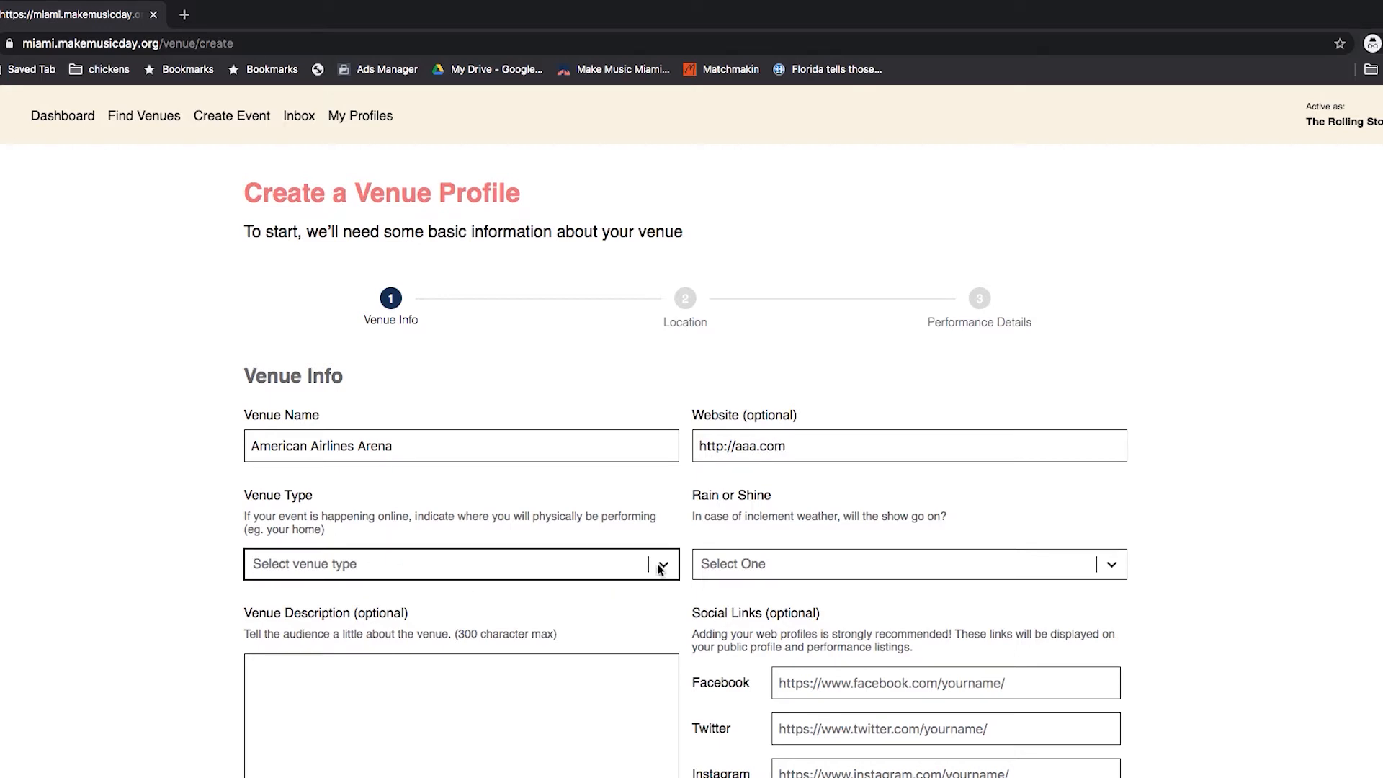
Set the venue type to Amphitheater or Bandstand and rain or shine to "Performance will go on as scheduled", and continue to the location details.
type("are")
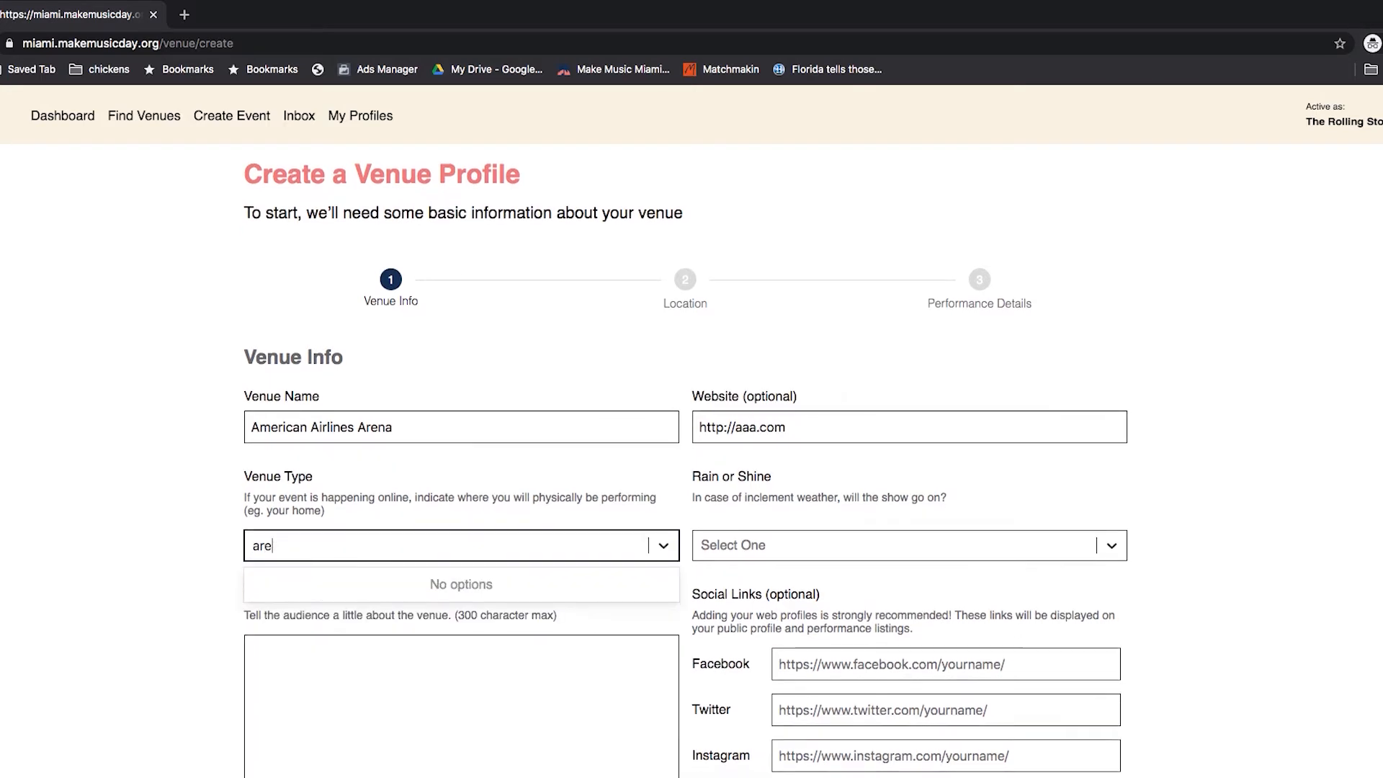
key("BackSpace")
key("BackSpace")
key("BackSpace")
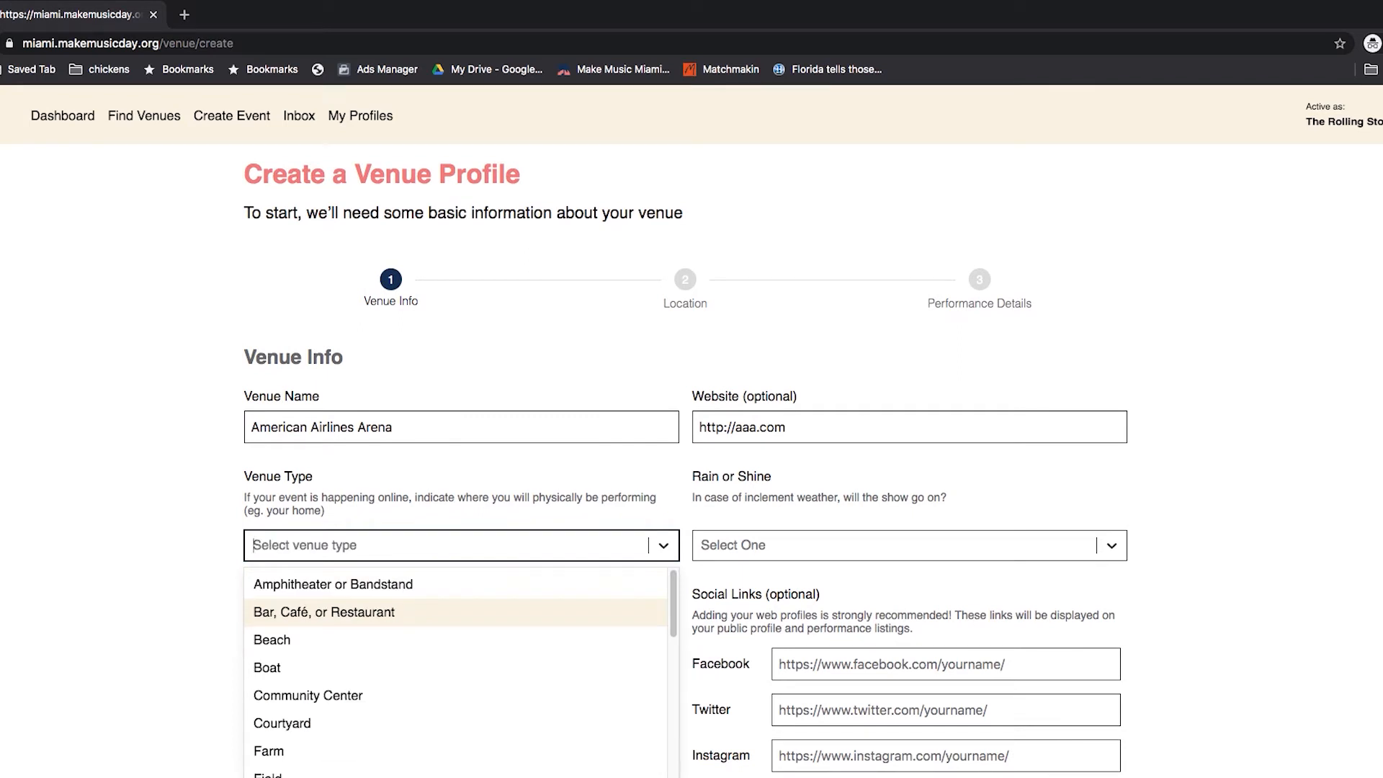
left_click(414, 591)
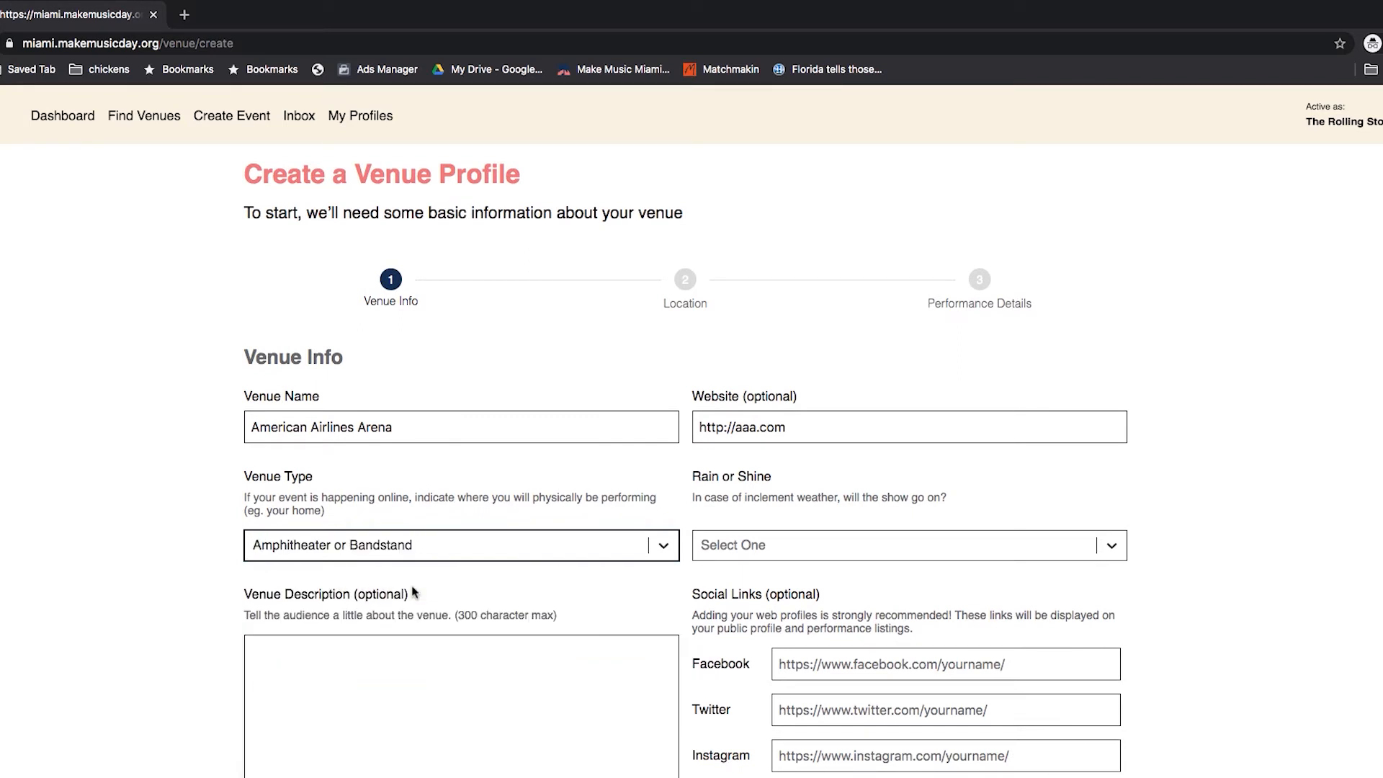
left_click(776, 547)
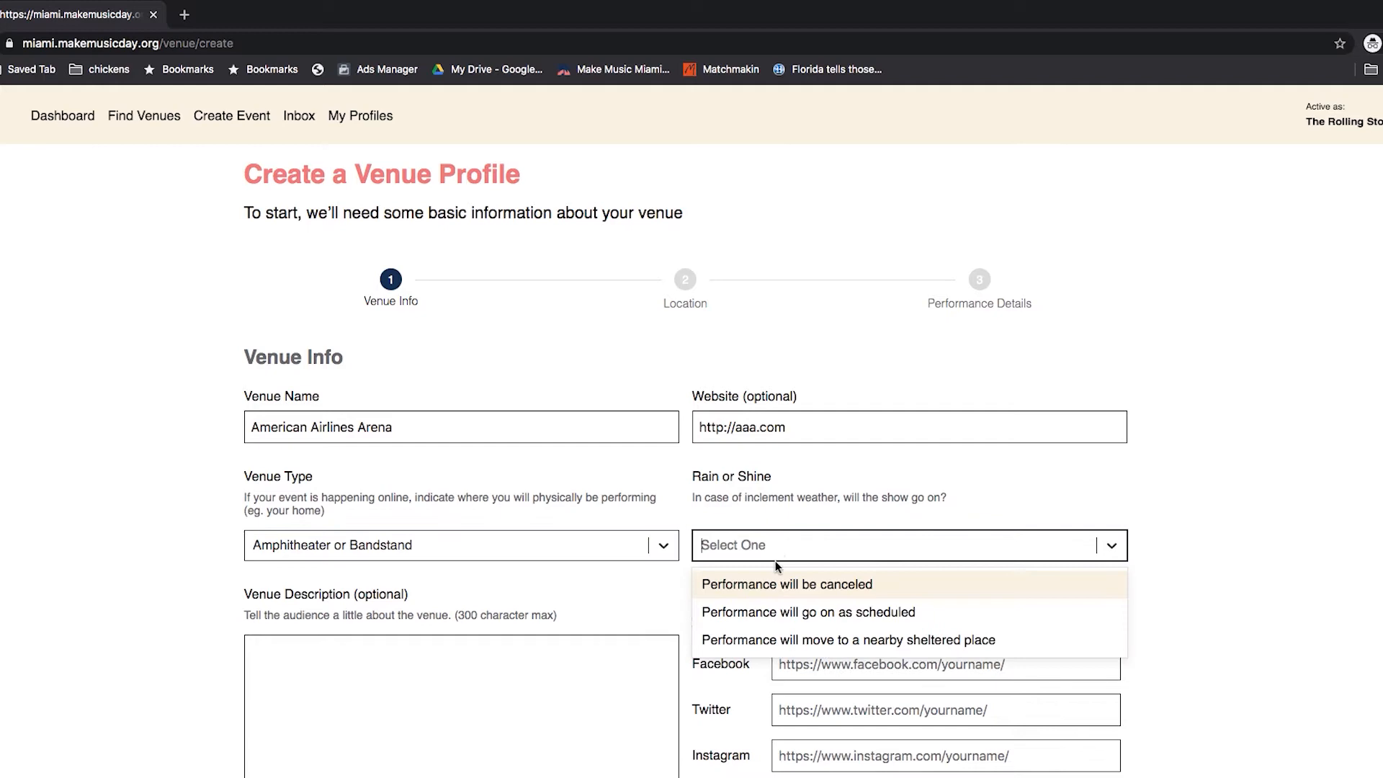
left_click(794, 611)
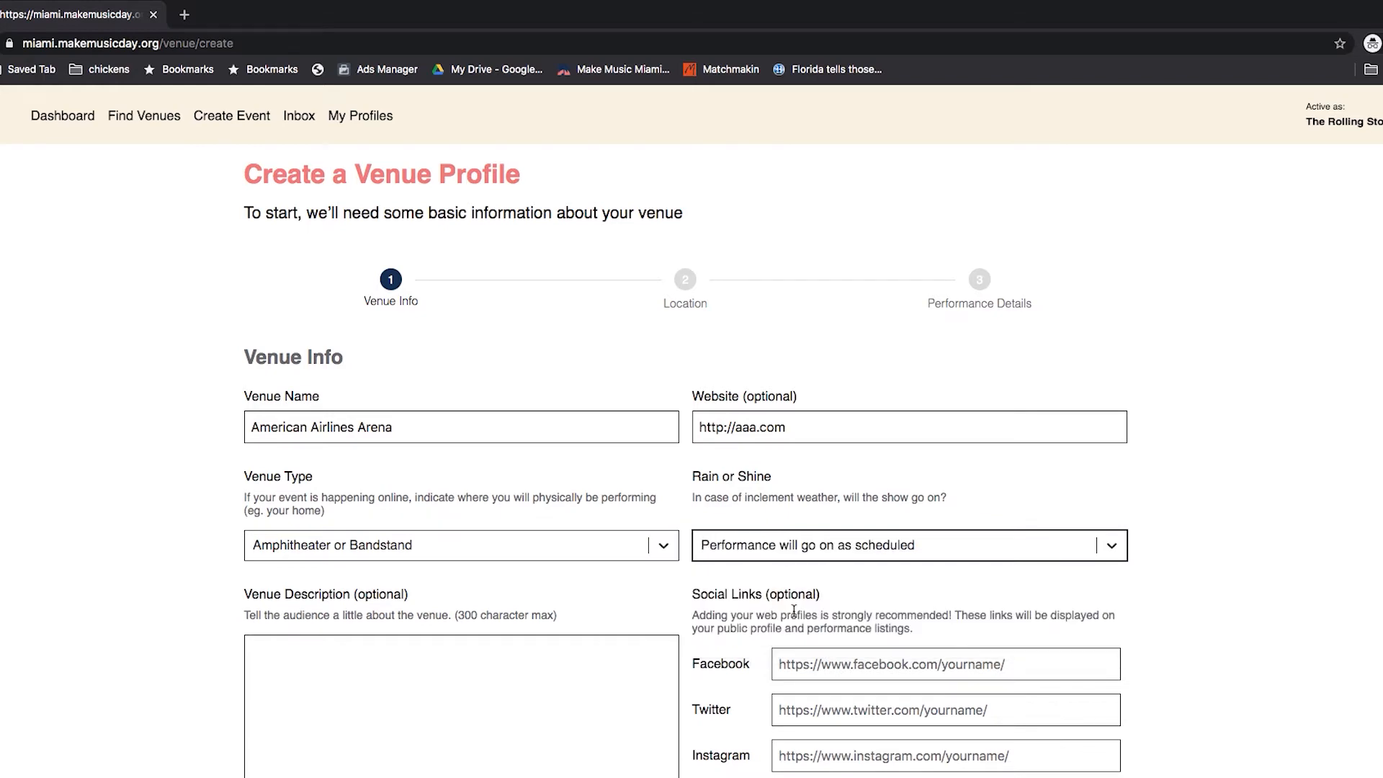
scroll(753, 634, "down", 3)
left_click(464, 473)
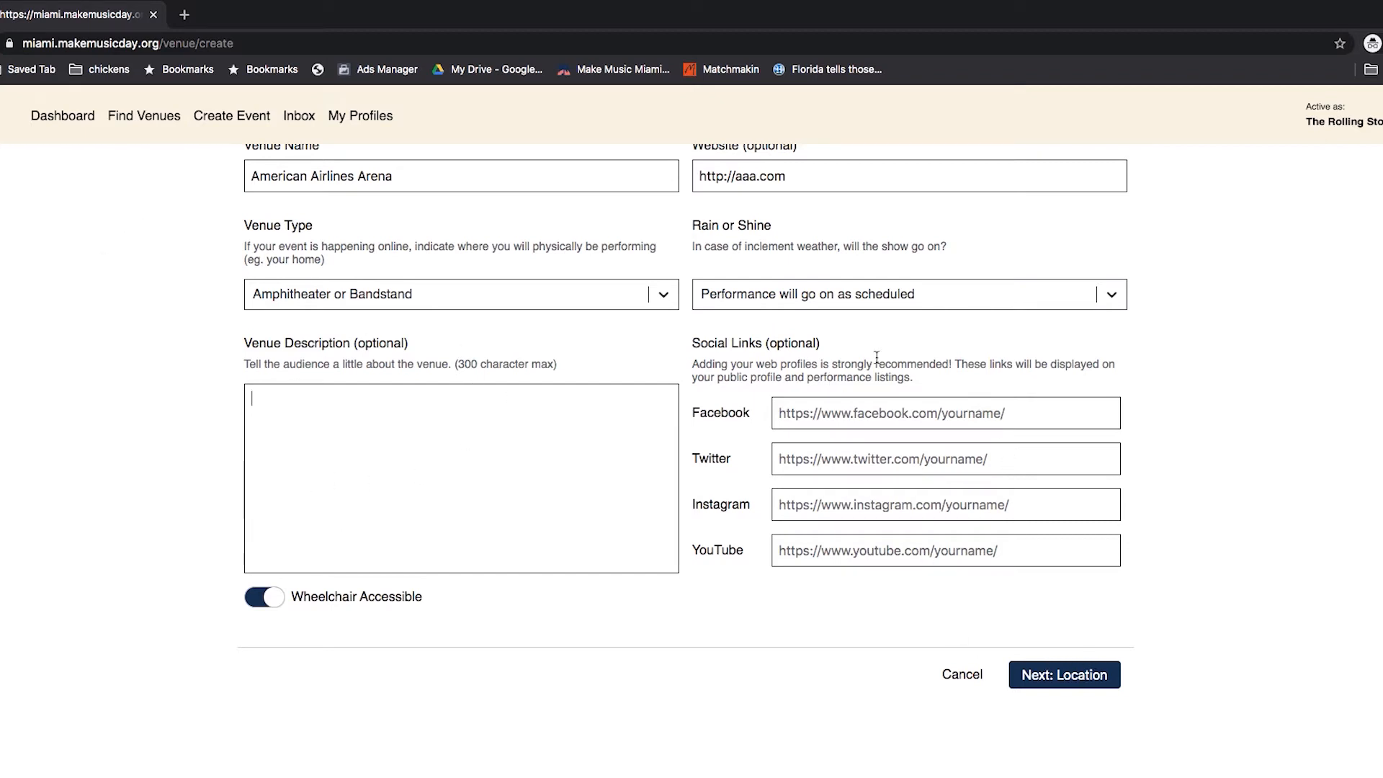
left_click(1065, 677)
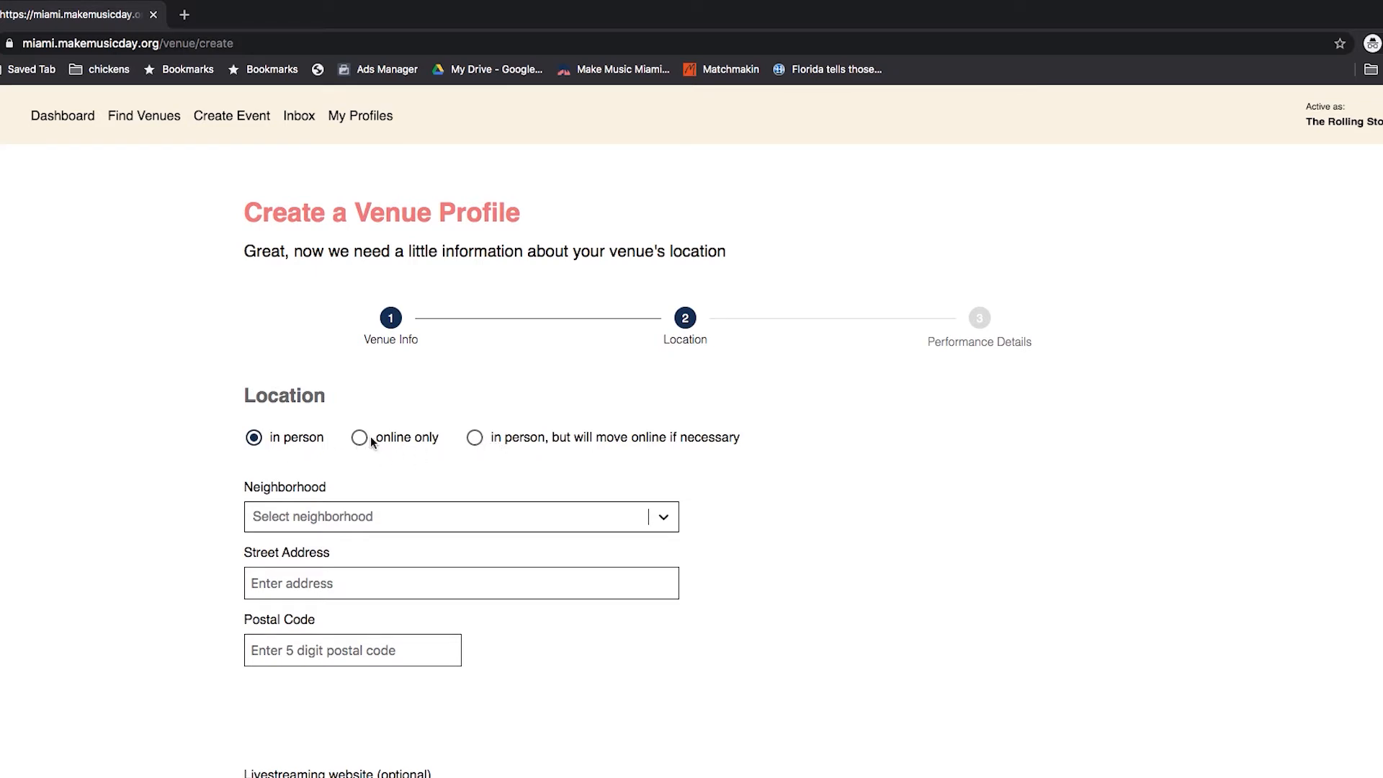
Set the location to "in person, but will move online if necessary" in the Downtown neighborhood, with the venue's street address and postal code.
left_click(475, 438)
left_click(451, 526)
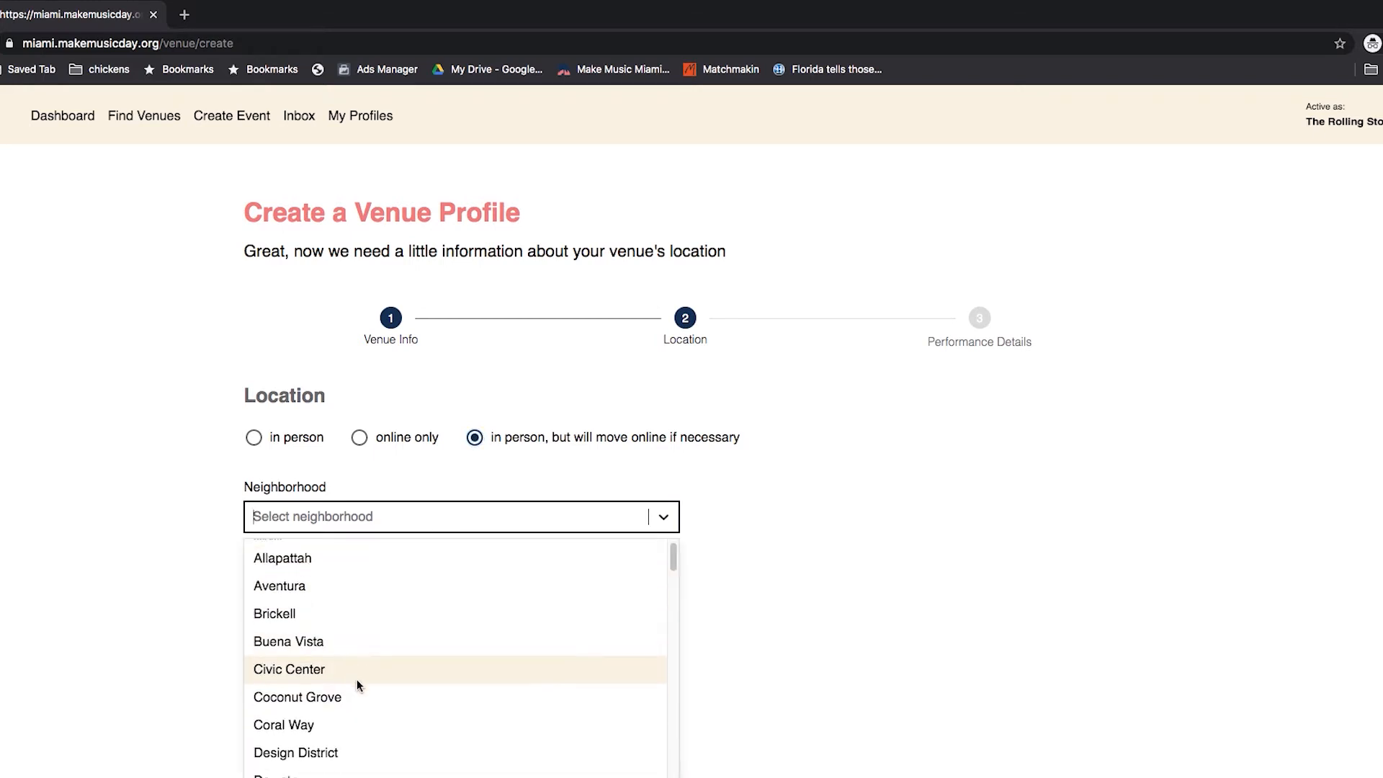
scroll(354, 684, "down", 3)
left_click(351, 693)
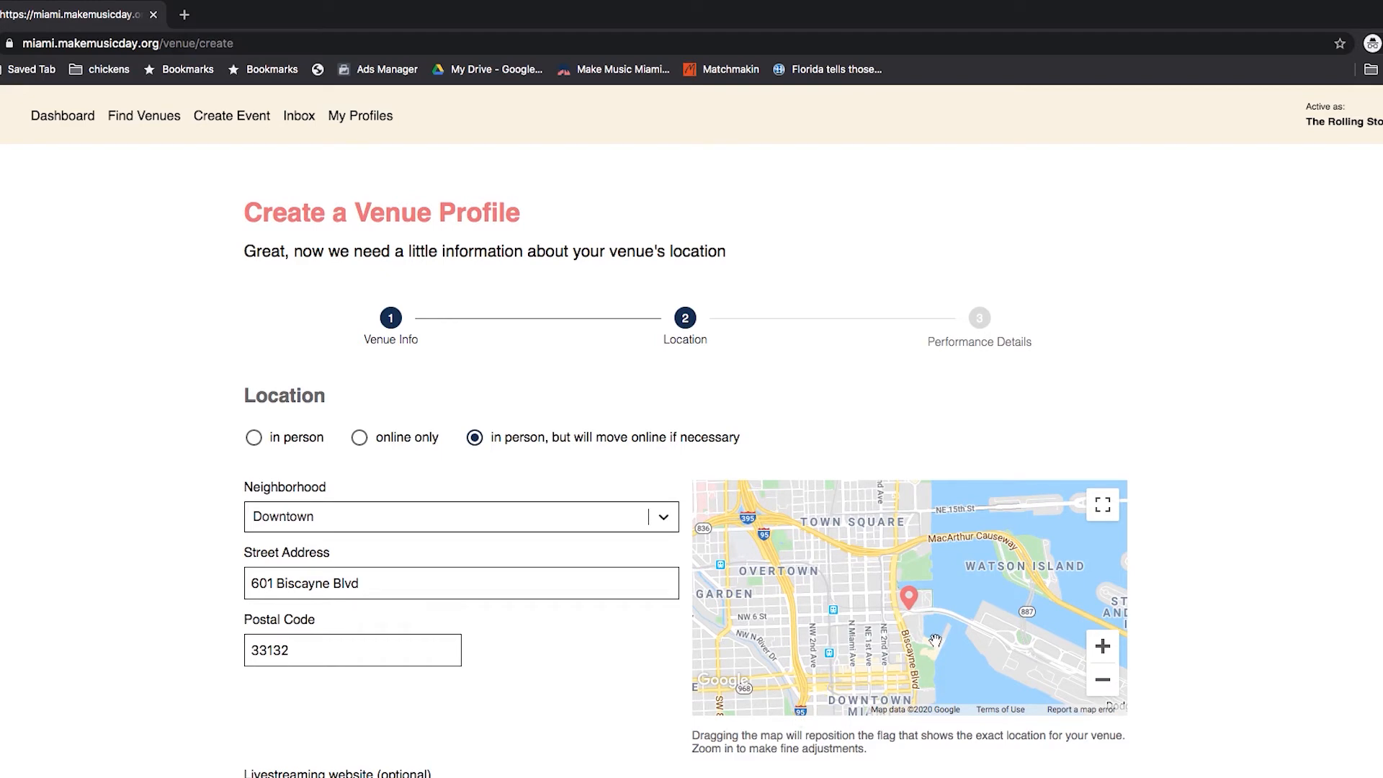
scroll(609, 708, "down", 4)
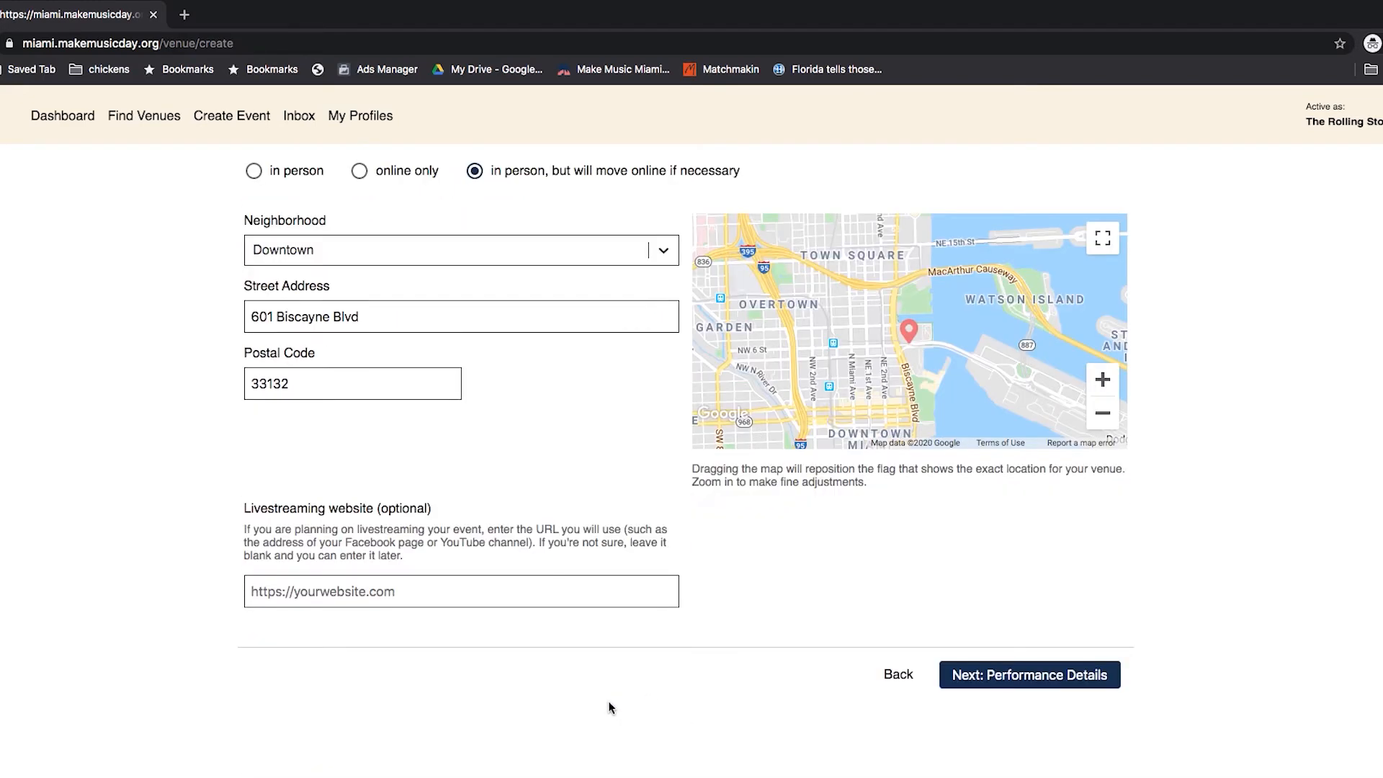
left_click(415, 588)
type("https")
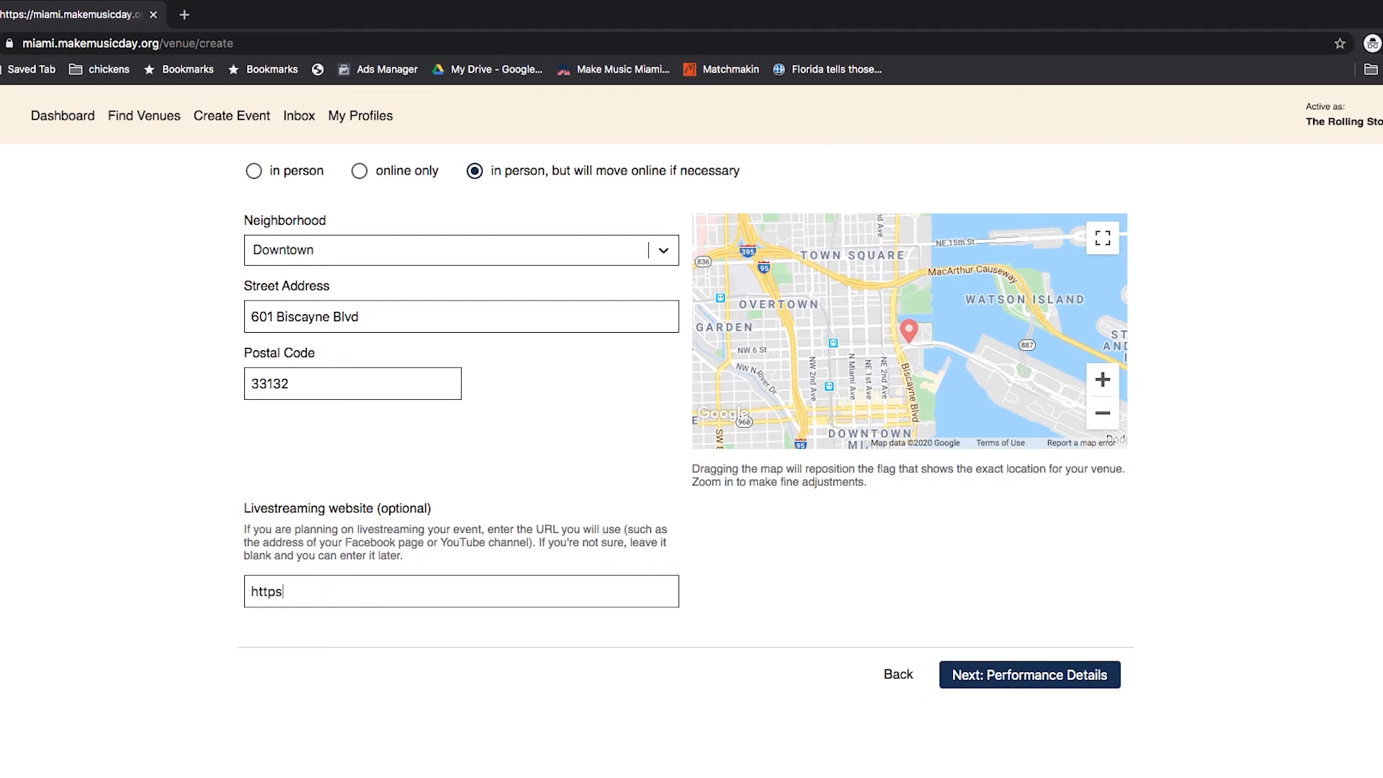
type("://aaarena.com")
left_click(993, 675)
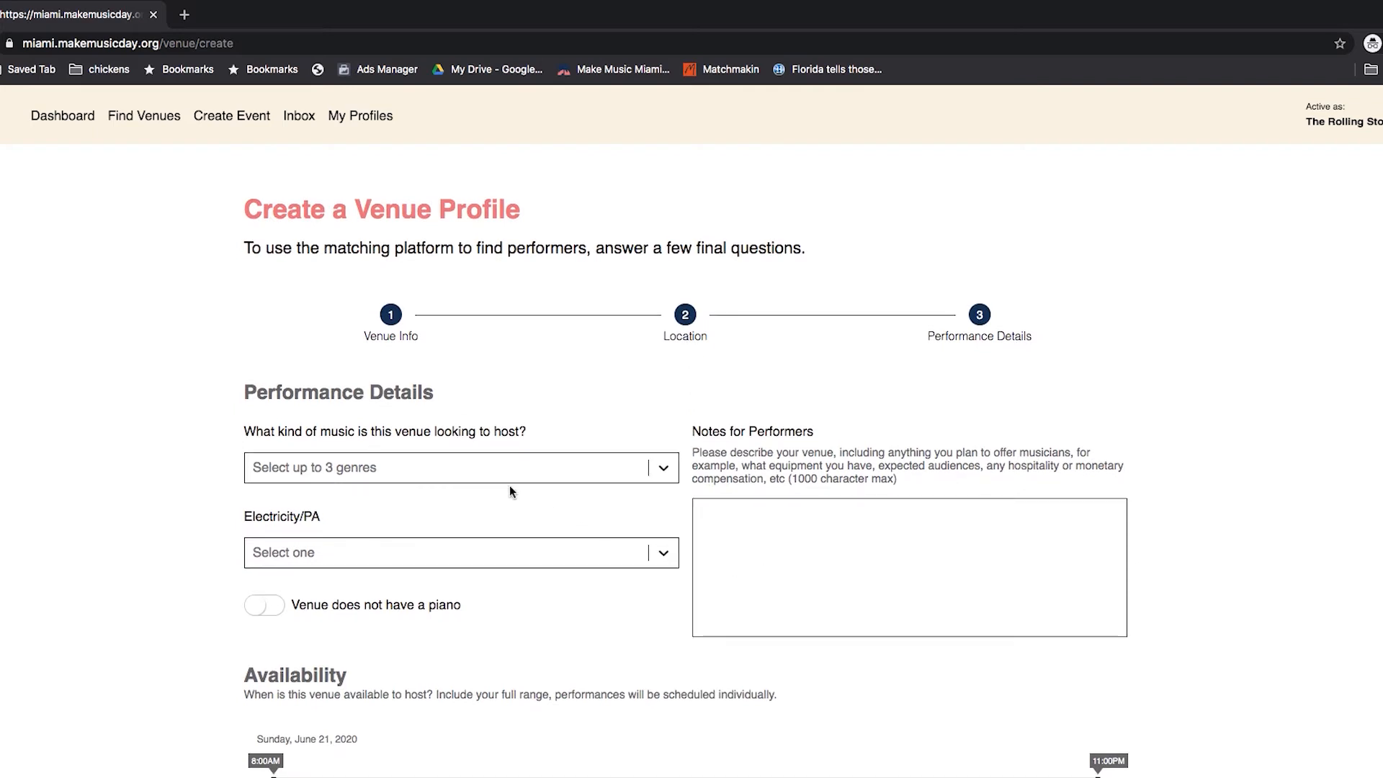
Select Afrobeat, Brass and Celtic as the music genres the venue is looking to host.
scroll(510, 488, "down", 1)
left_click(574, 457)
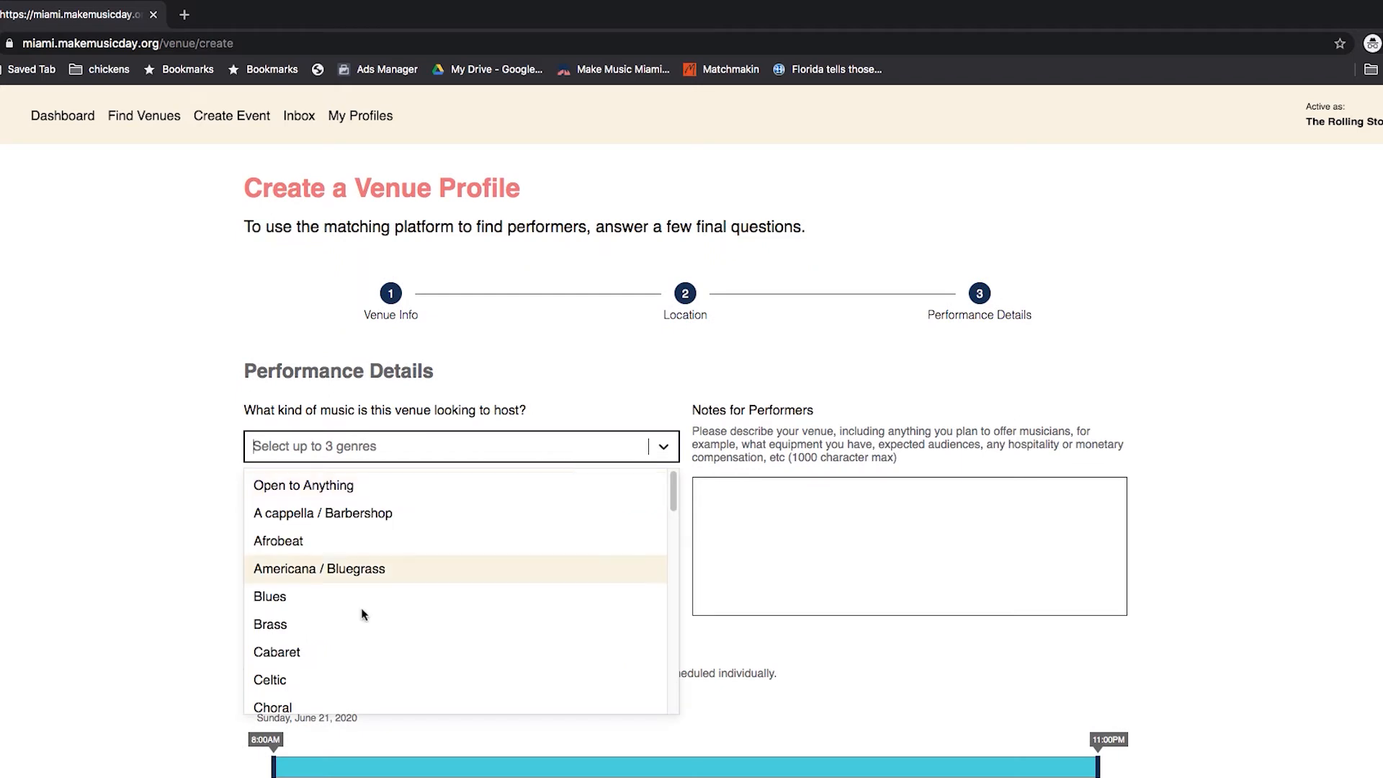
left_click(374, 539)
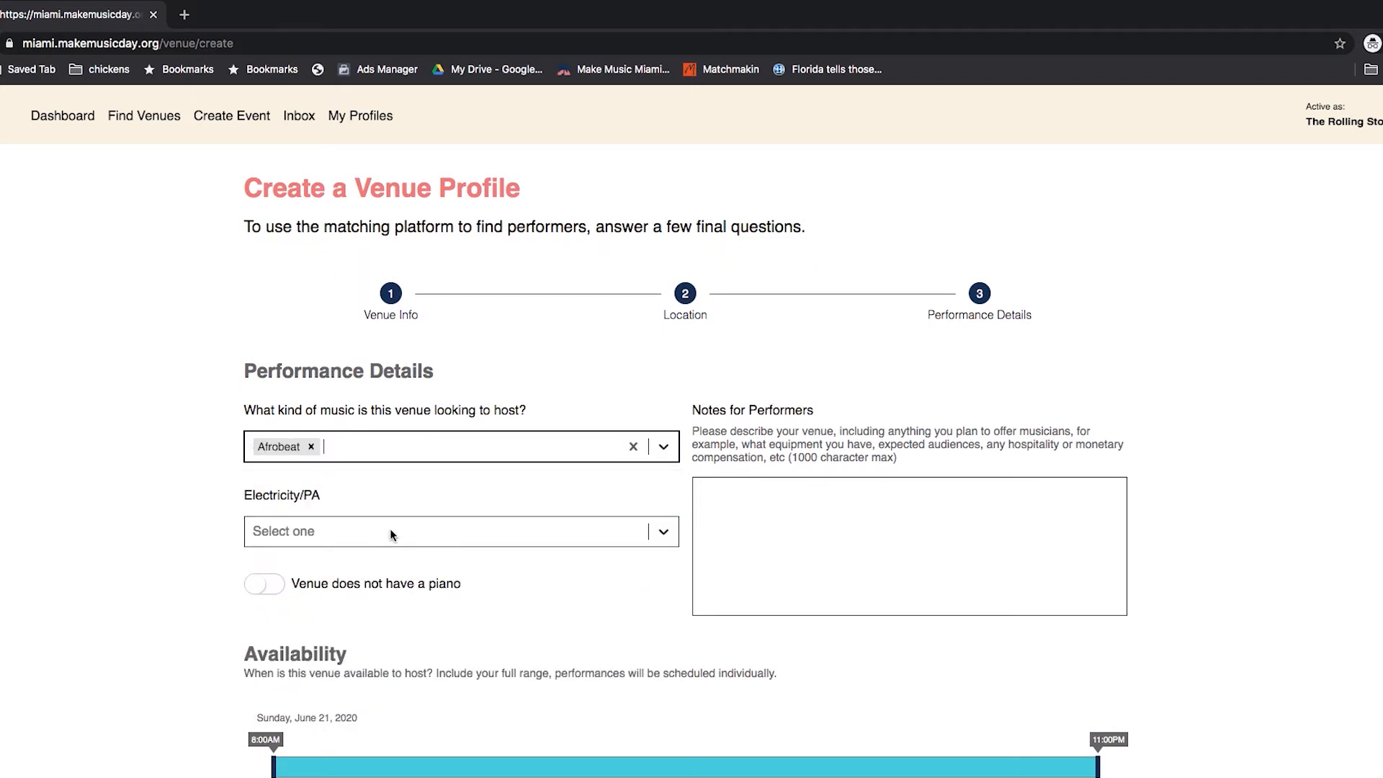
left_click(660, 446)
left_click(325, 600)
left_click(660, 446)
left_click(384, 629)
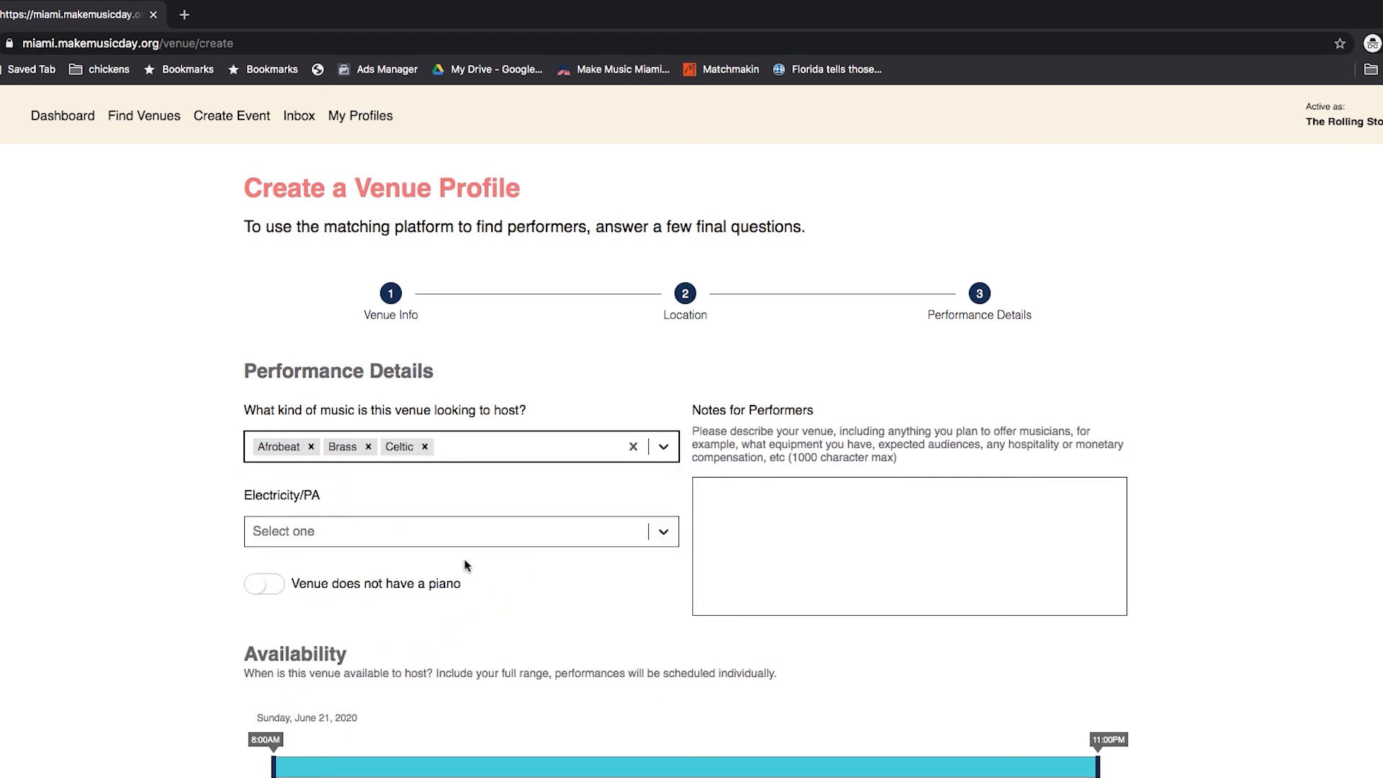
Set Electricity/PA to "I can provide both electricity and a PA" and keep the venue marked as not having a piano.
left_click(465, 531)
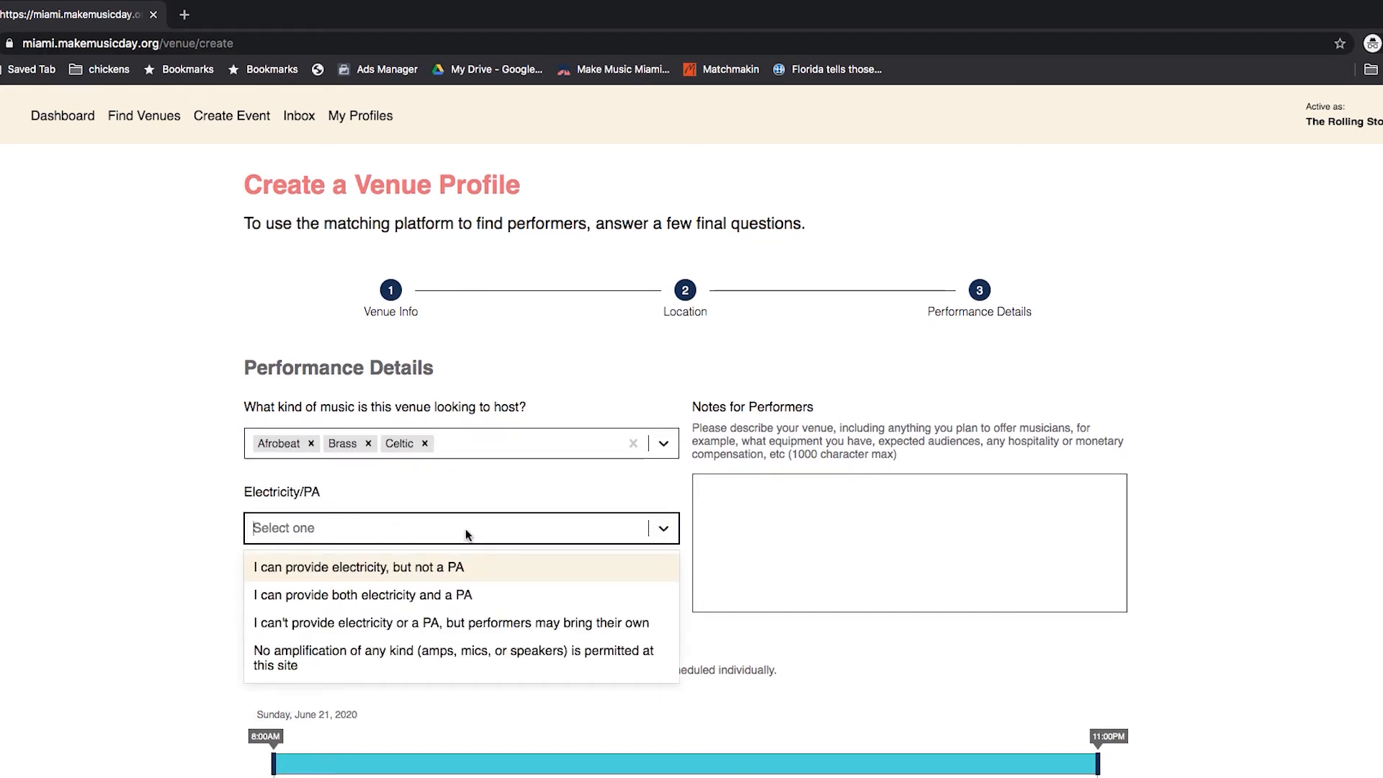
left_click(502, 598)
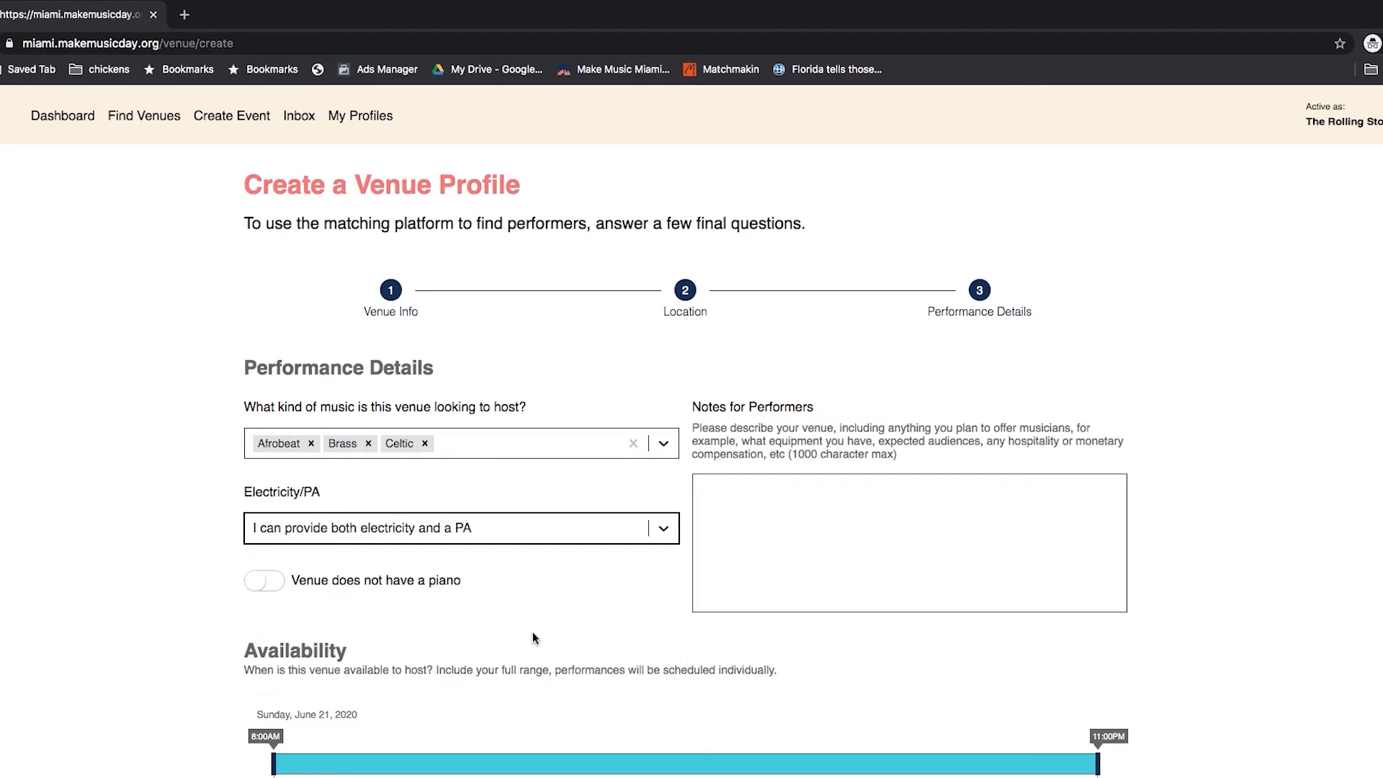
scroll(534, 637, "down", 1)
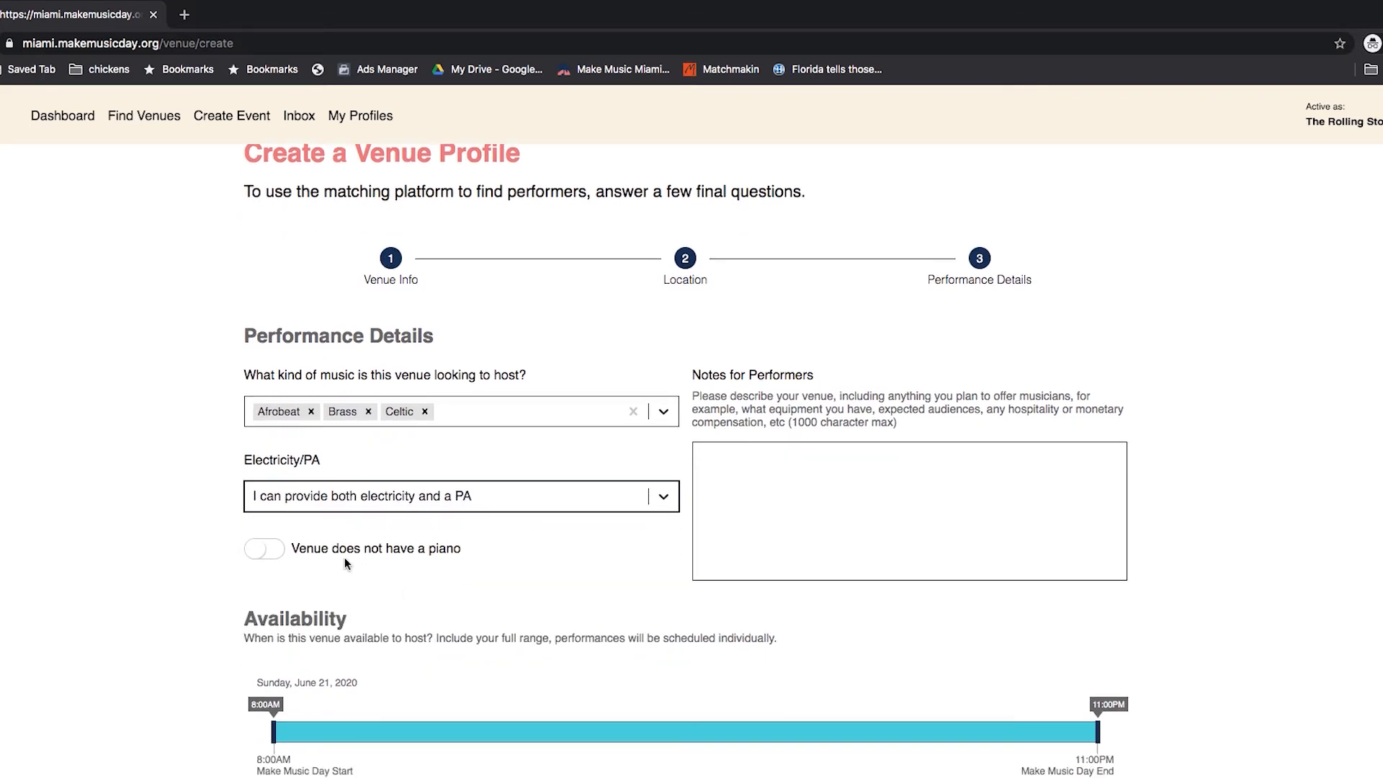
left_click(268, 550)
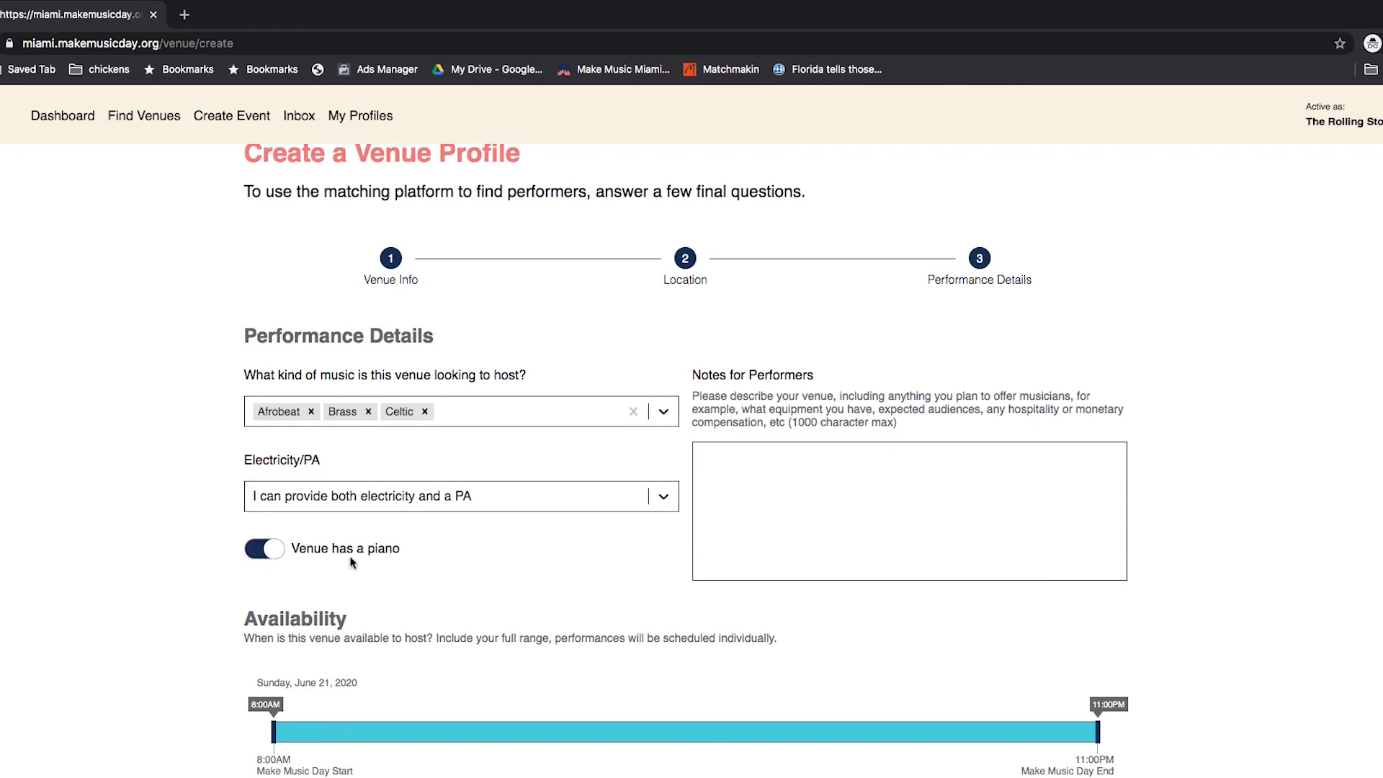
left_click(267, 552)
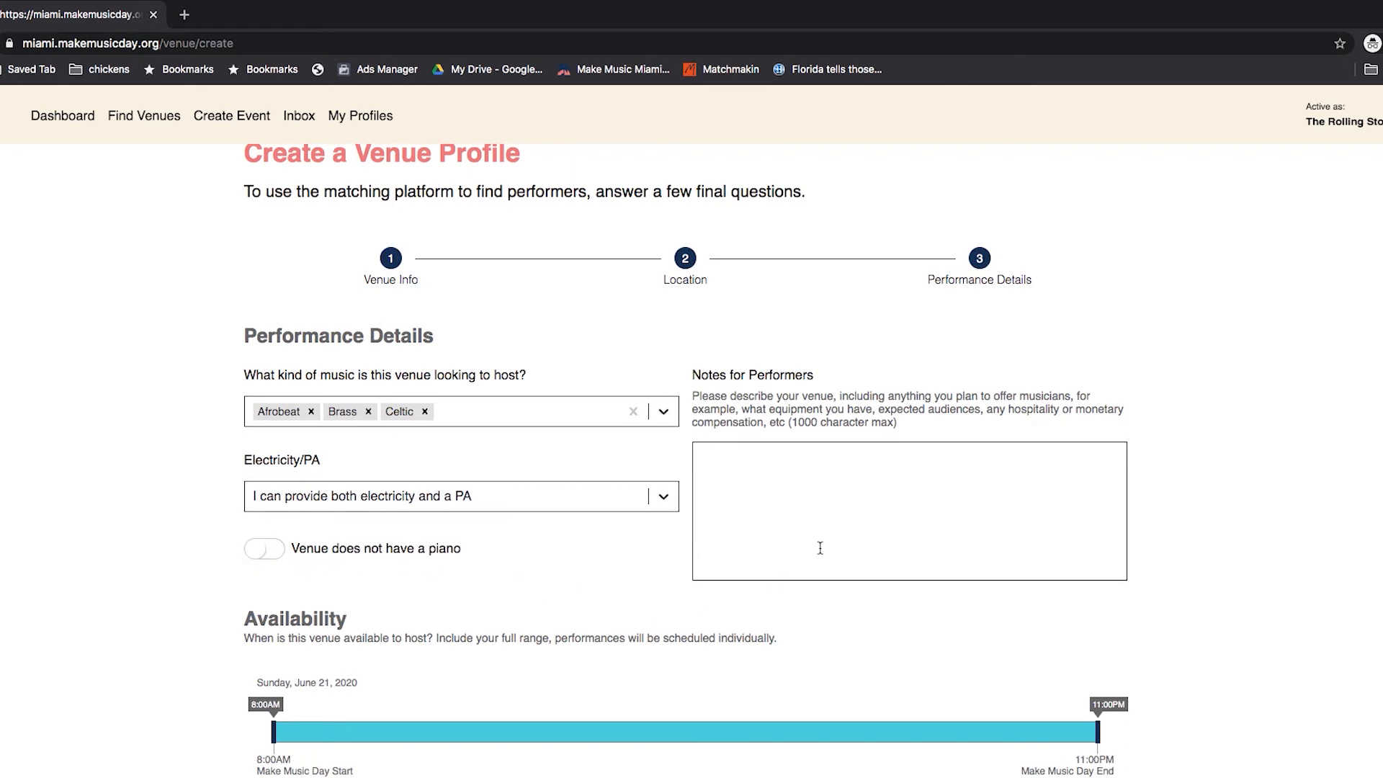
Add the note "No Pyro!" for performers and set the start of the venue's availability to 5:00PM.
left_click(800, 494)
type("No Pyro!")
scroll(587, 547, "down", 5)
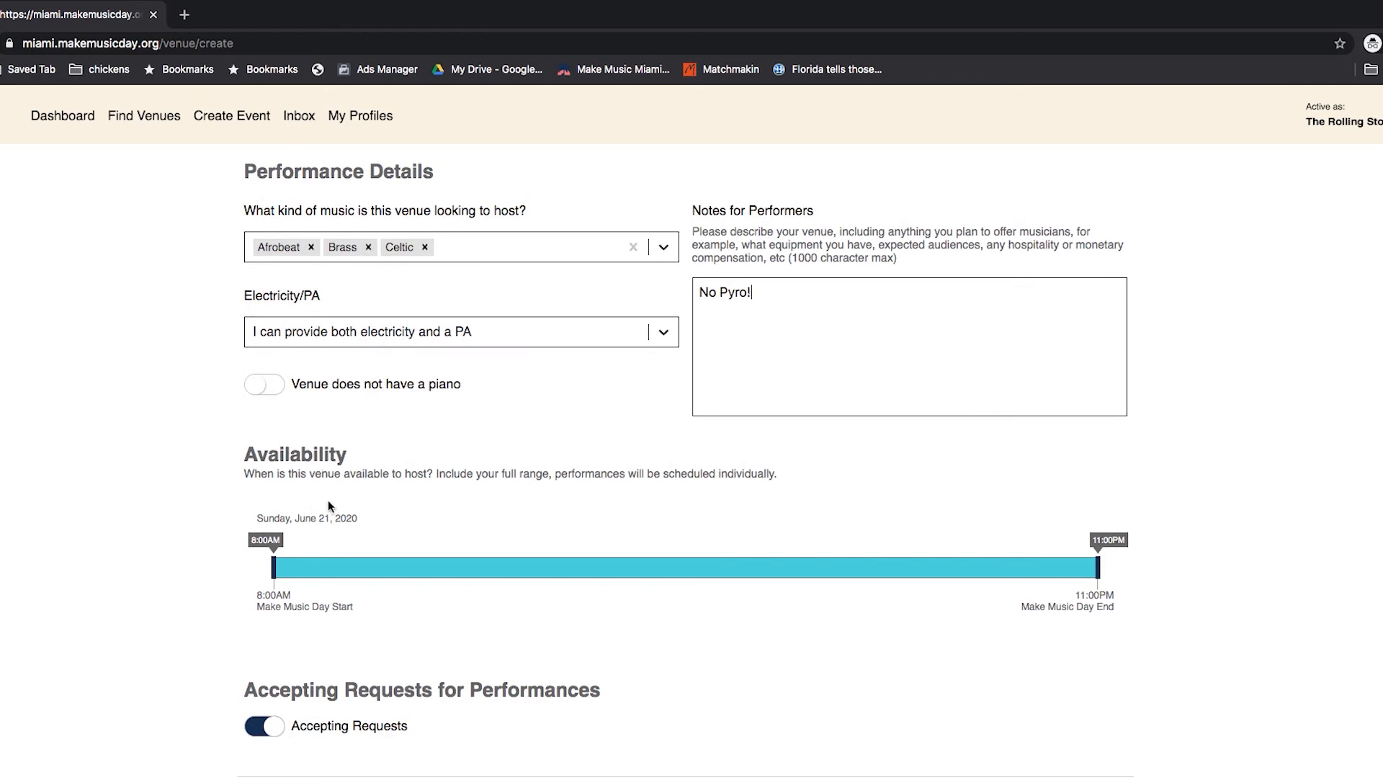
scroll(324, 508, "down", 1)
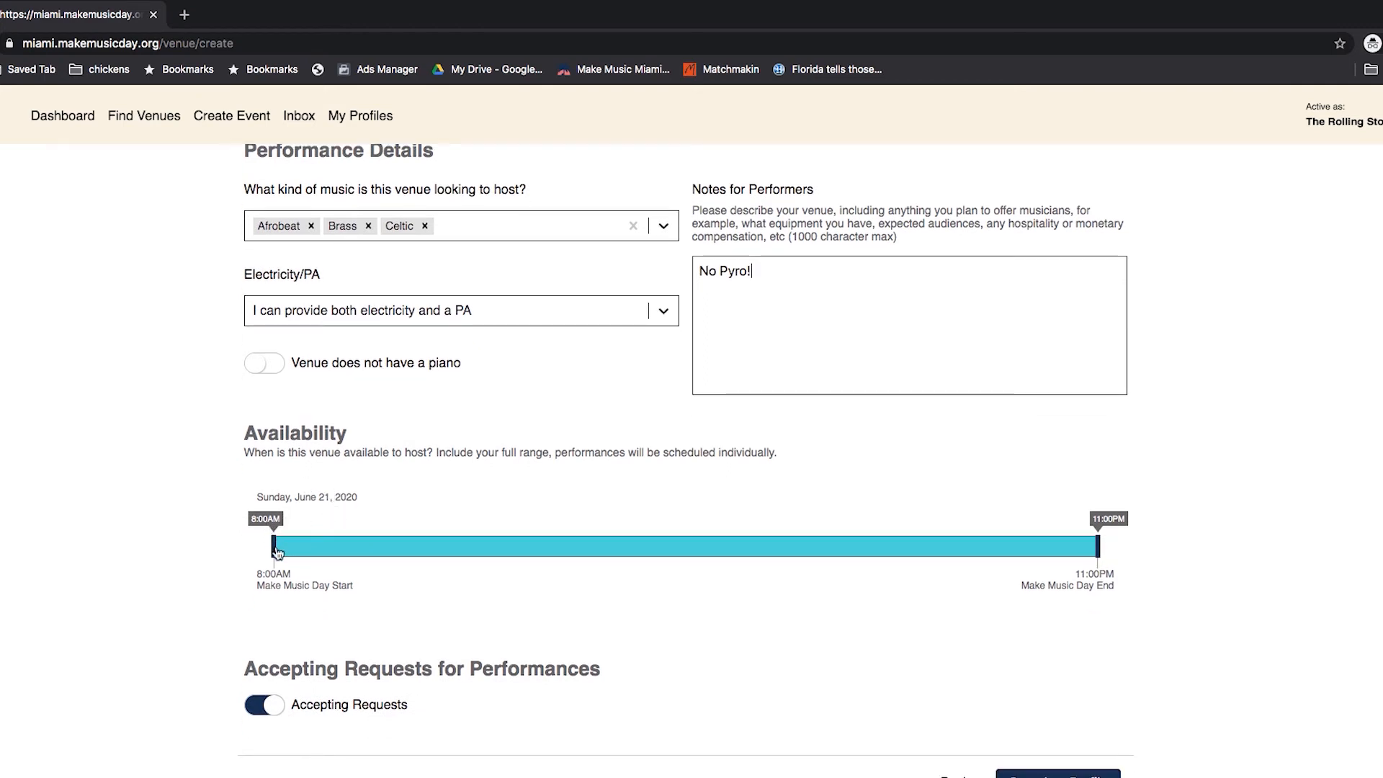
left_click_drag(276, 549, 772, 595)
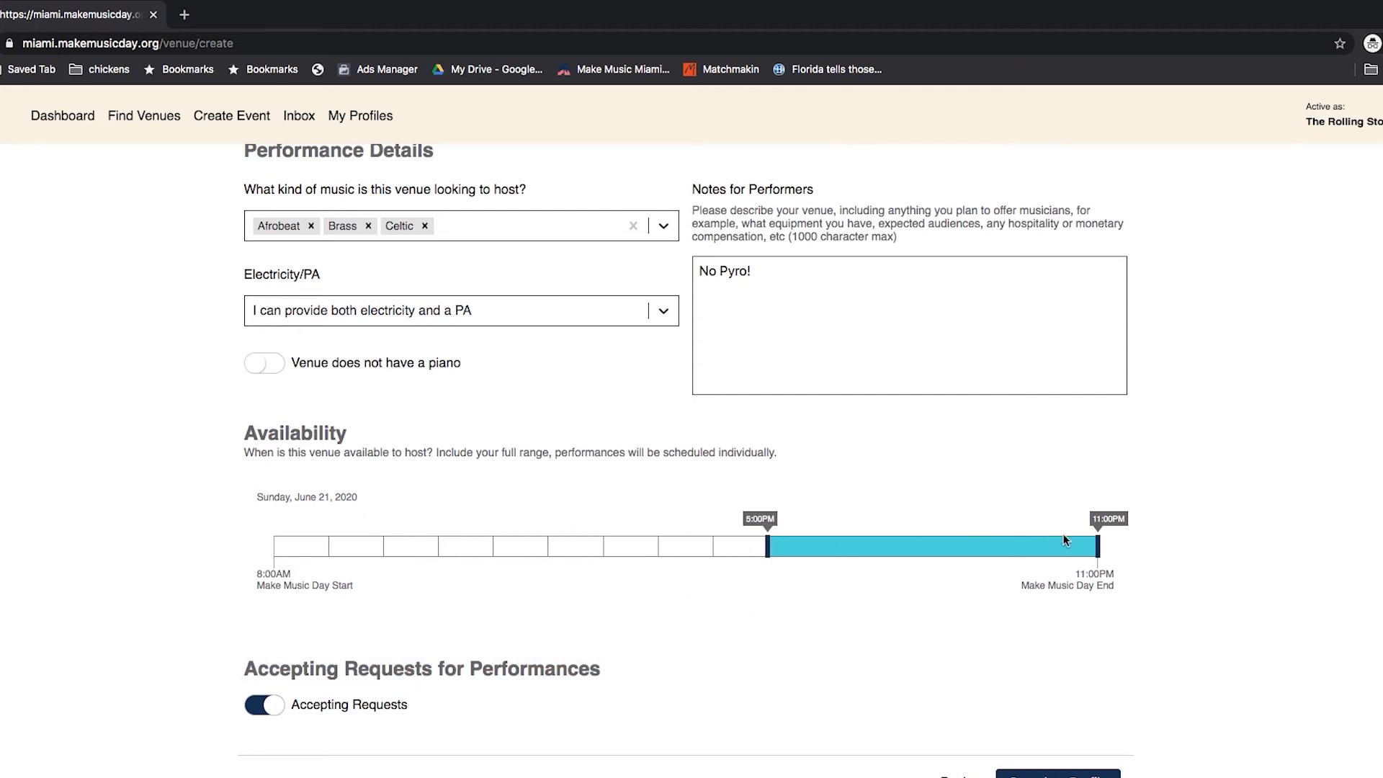
Complete the profile by registering the venue with its listed contact person, and open the performer search.
scroll(1203, 548, "down", 3)
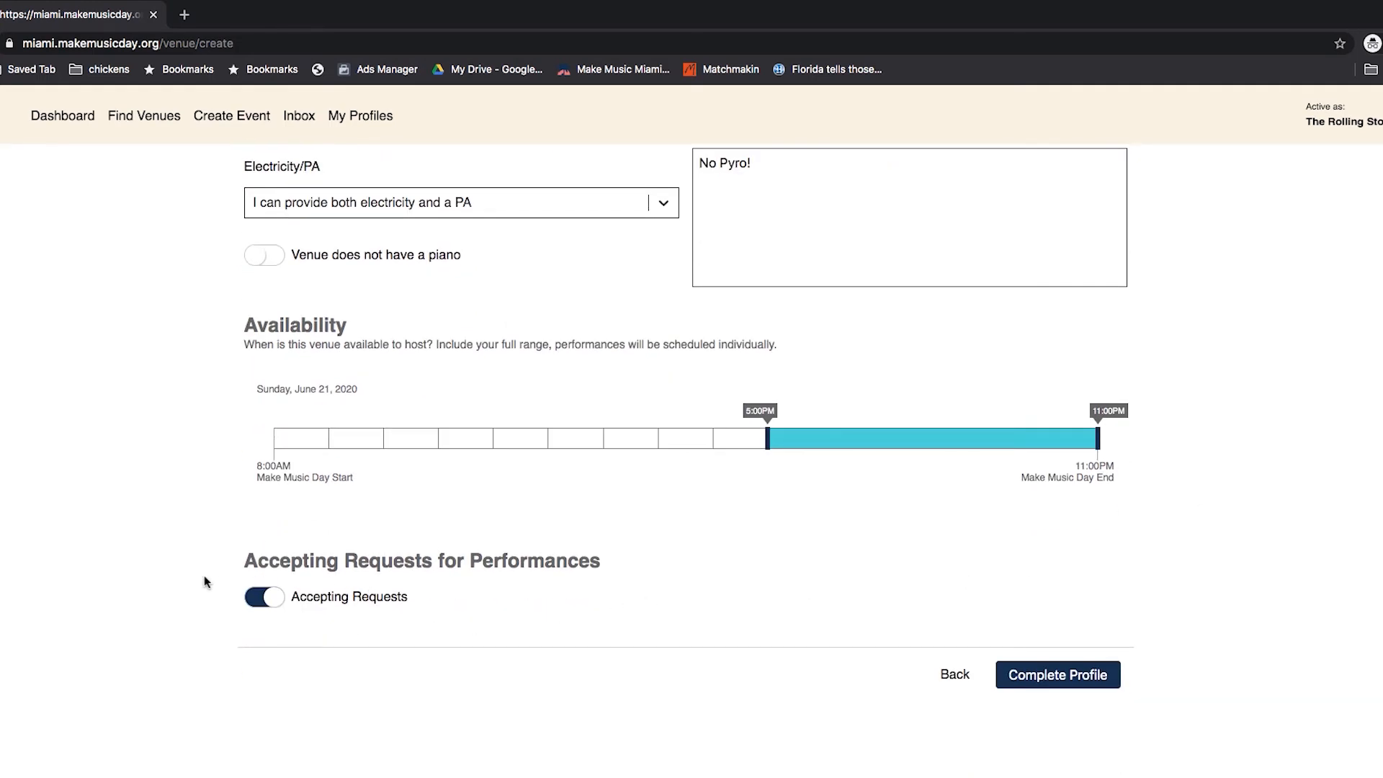
left_click(1065, 677)
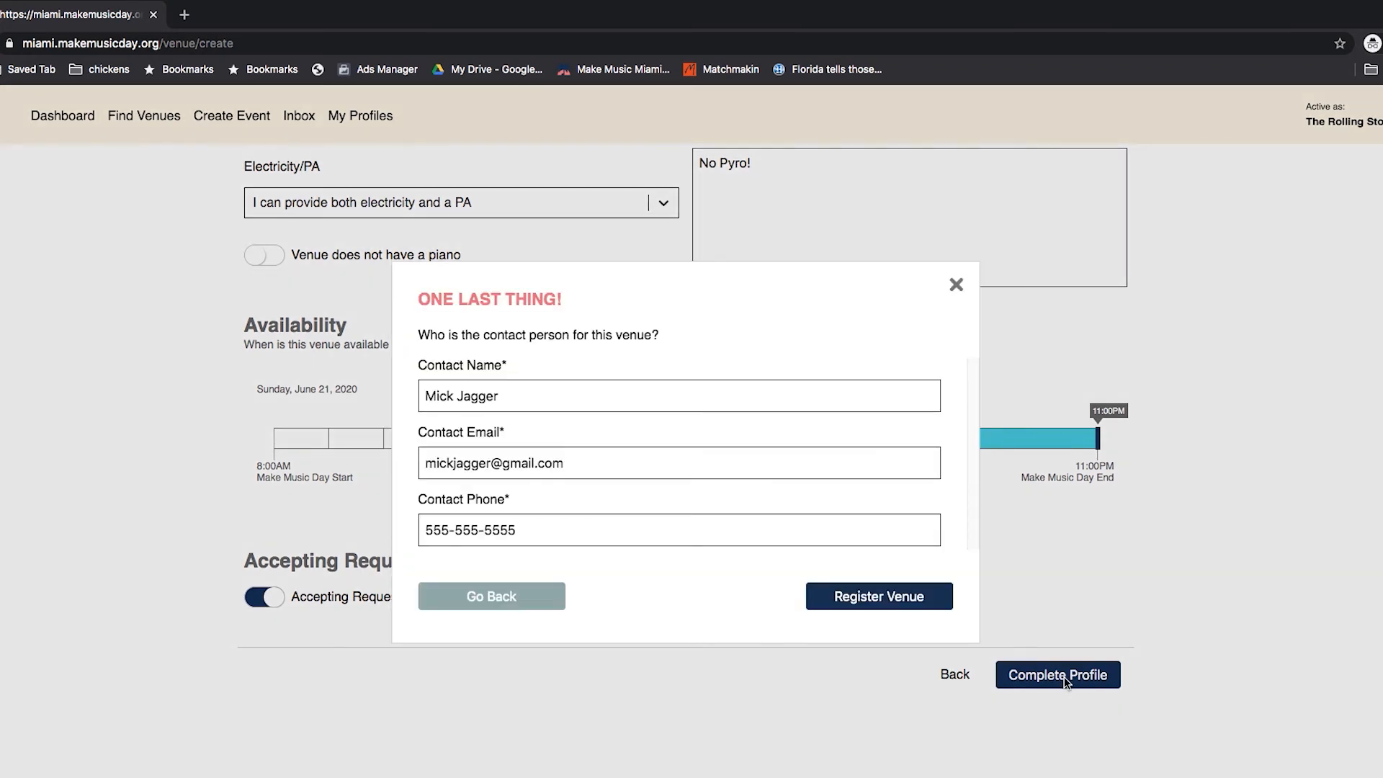
left_click(872, 604)
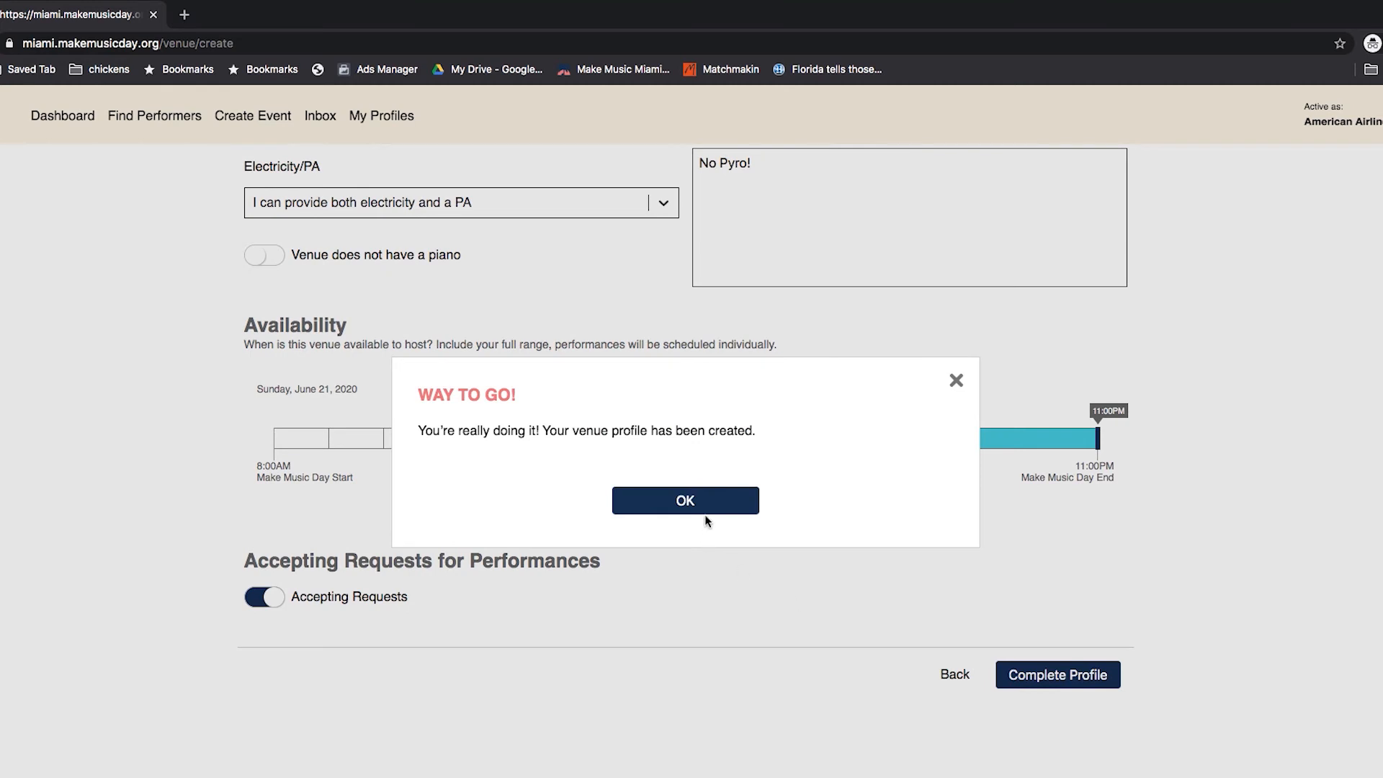
left_click(705, 512)
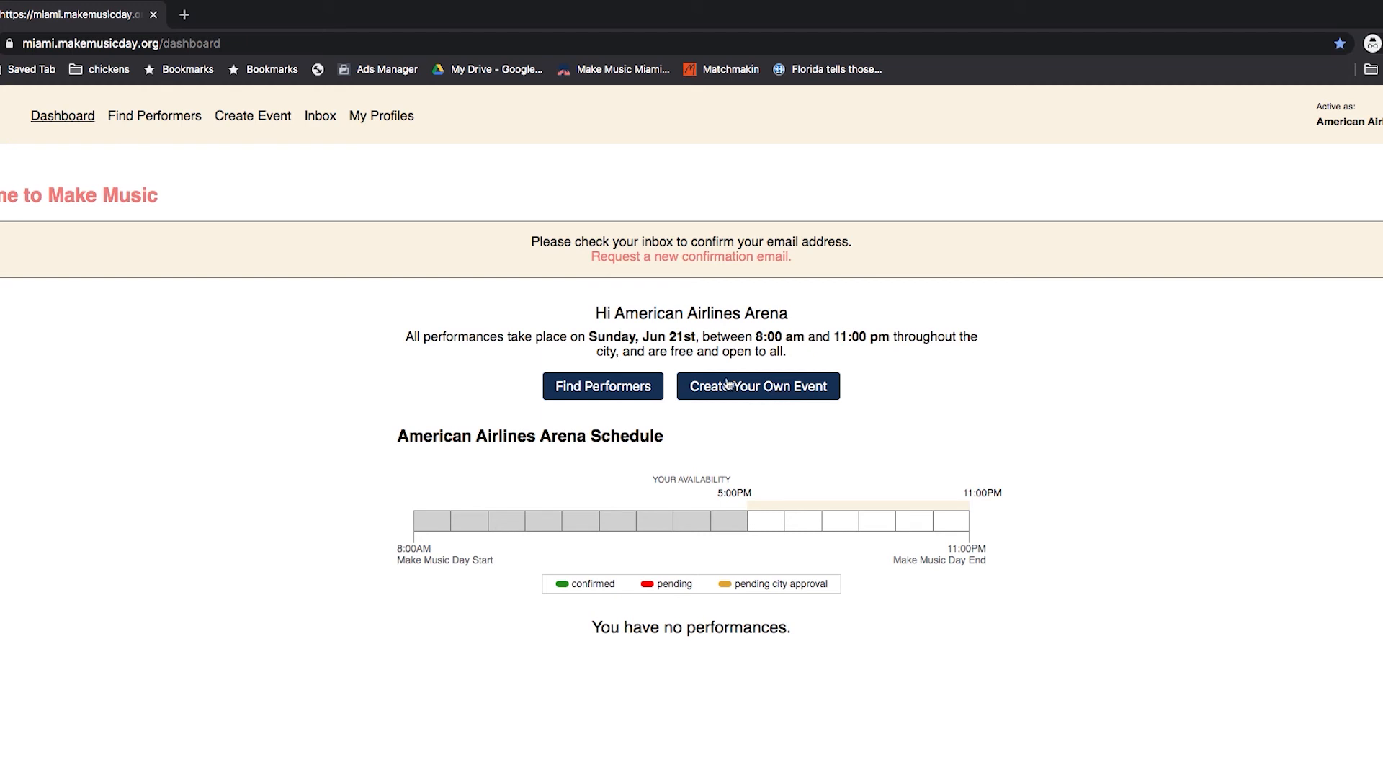
left_click(586, 393)
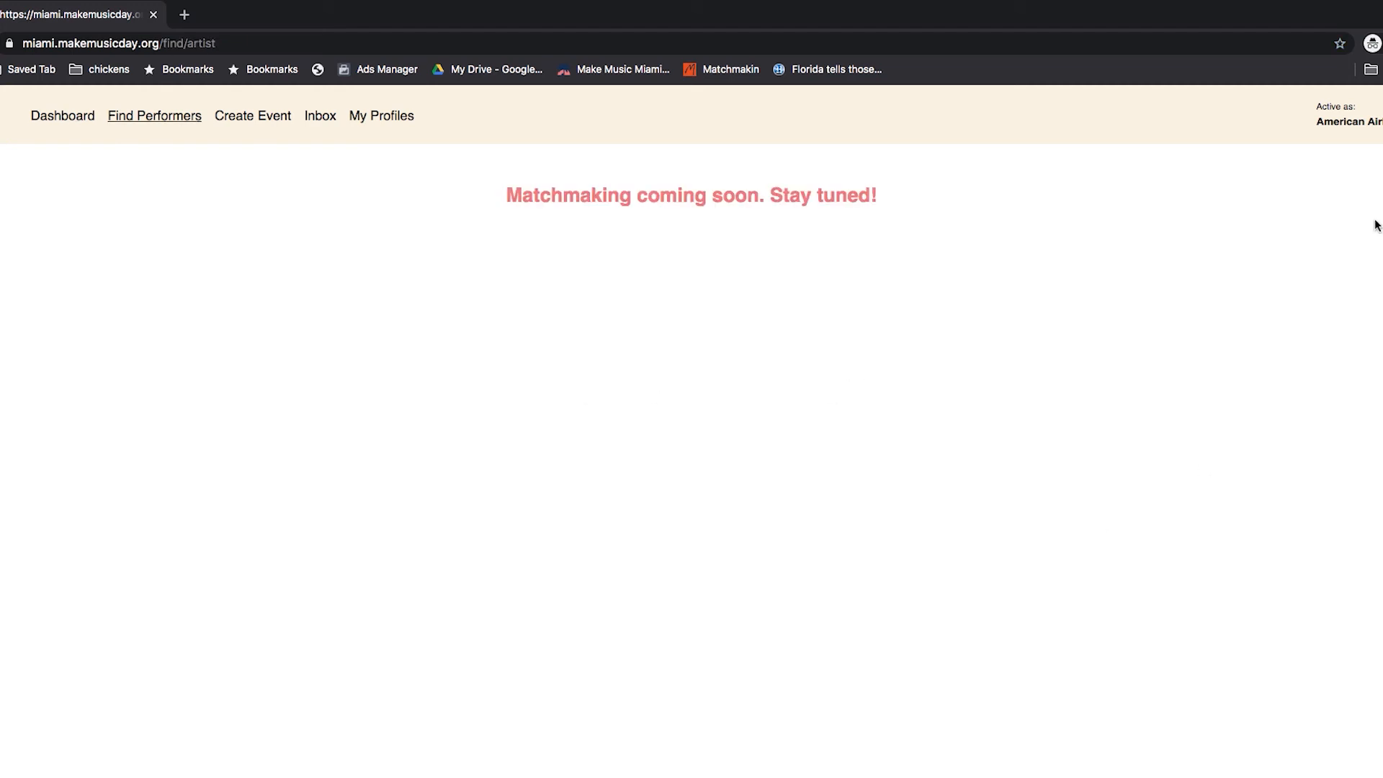